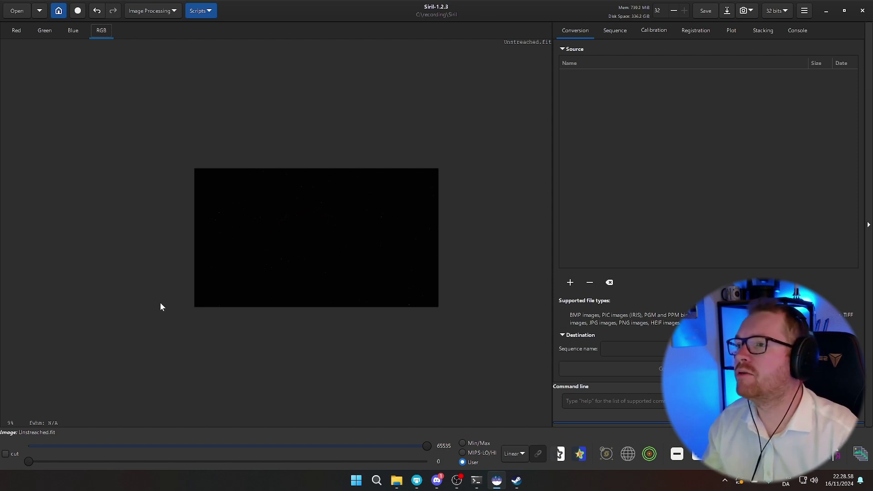
# Switch the preview display mode from Linear to AutoStretch and zoom in on the Veil Nebula
pyautogui.scroll(3, 339, 228)
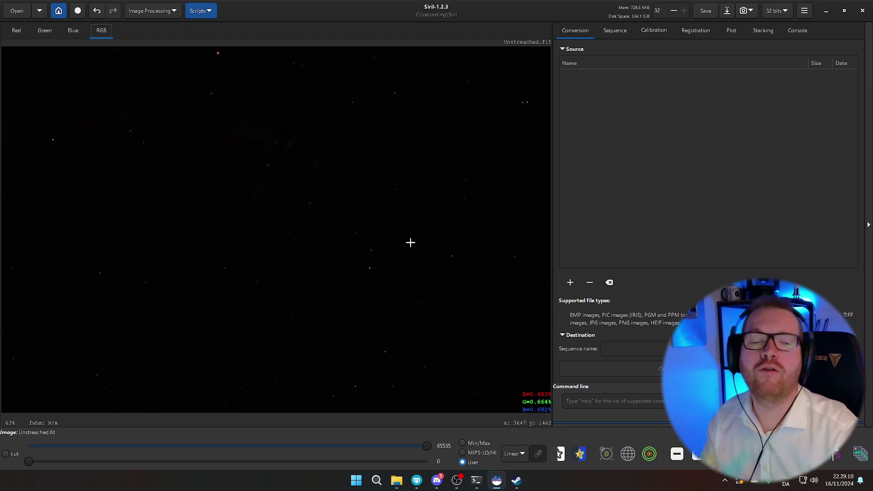
pyautogui.scroll(-4, 392, 243)
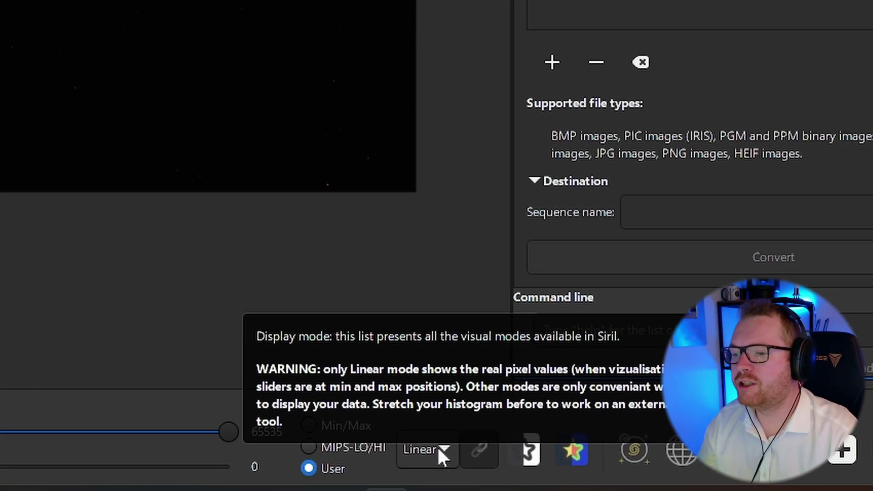
pyautogui.click(409, 446)
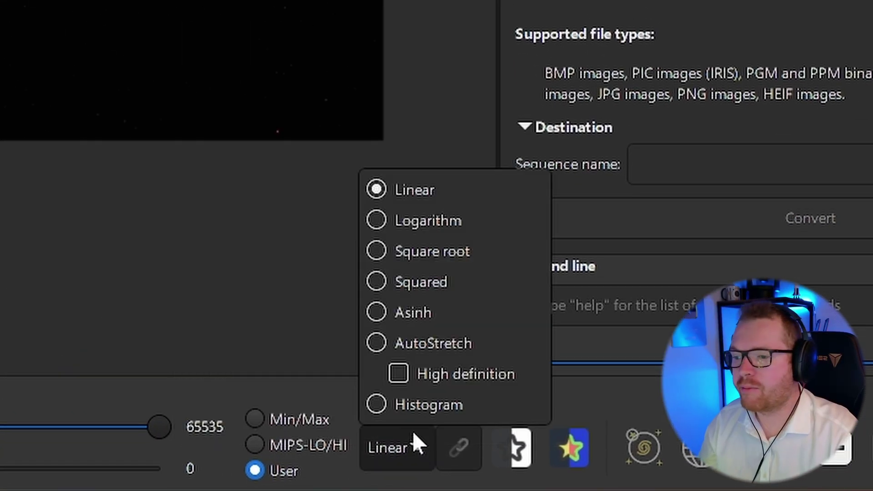
pyautogui.click(464, 344)
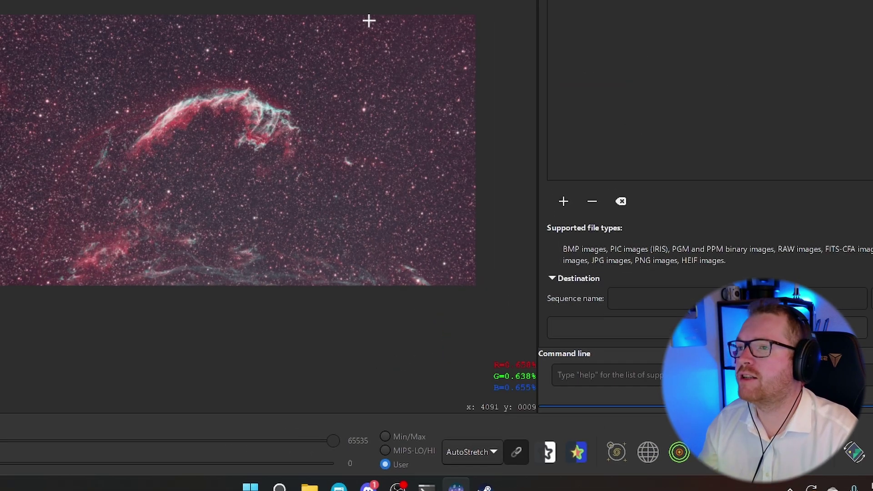
pyautogui.scroll(2, 200, 125)
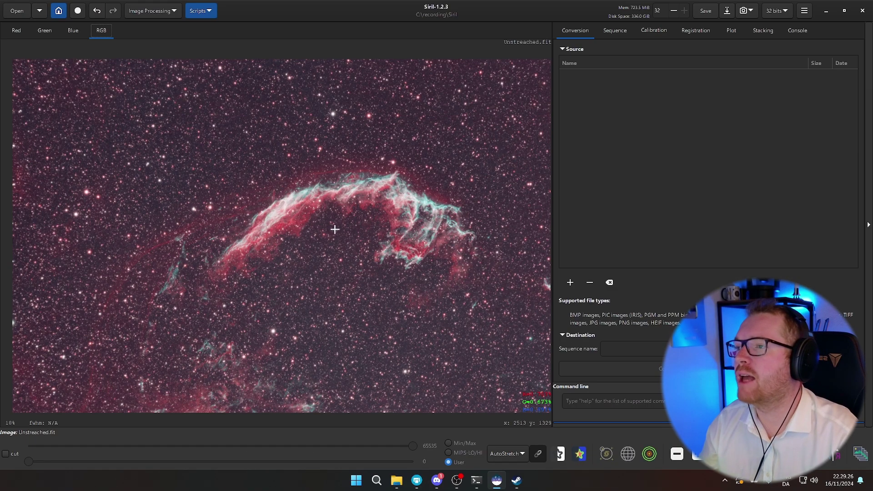
pyautogui.scroll(-1, 225, 125)
pyautogui.scroll(-1, 342, 229)
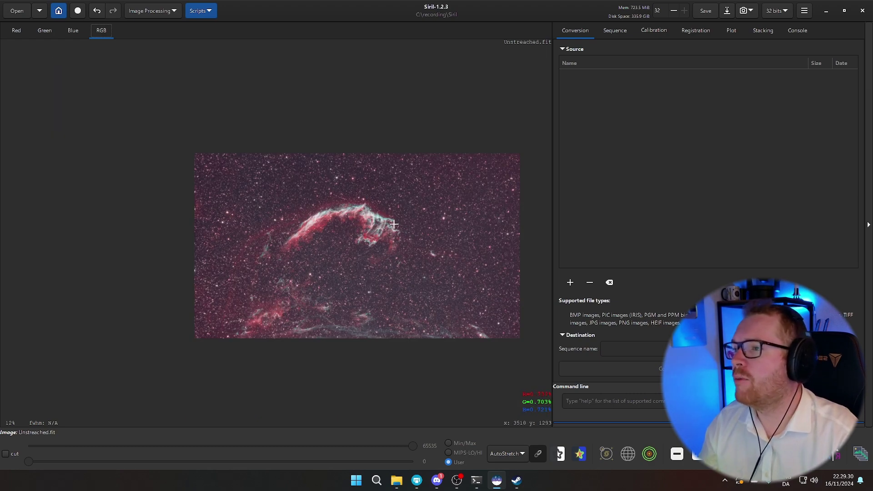
pyautogui.scroll(1, 284, 255)
pyautogui.scroll(-2, 275, 271)
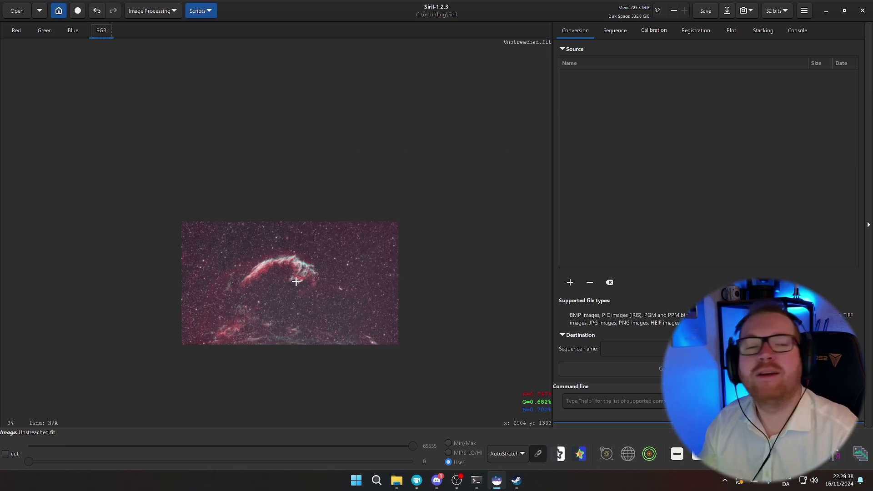
pyautogui.scroll(1, 298, 284)
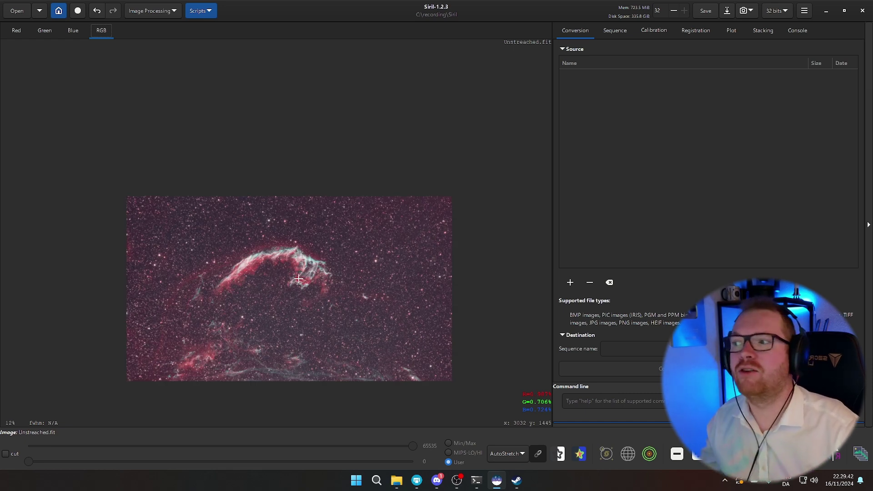
# Return the preview to Linear, open Histogram Transformation, and show the full histogram range
pyautogui.click(514, 455)
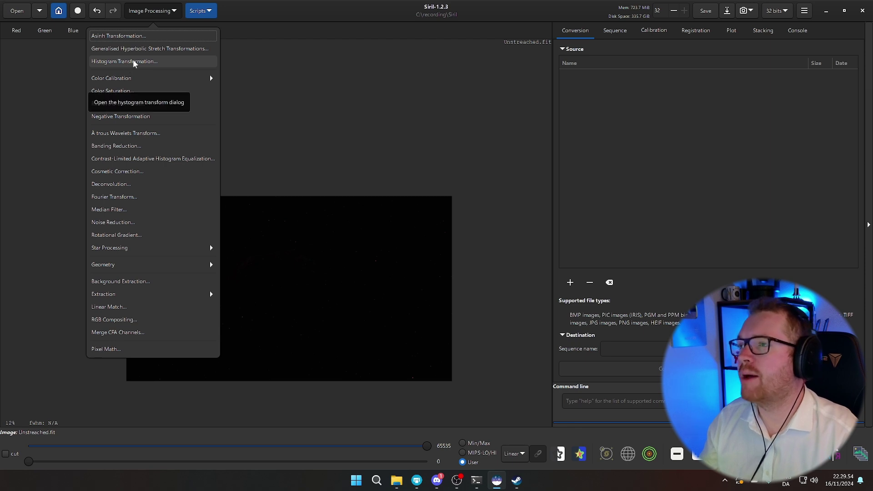
pyautogui.click(134, 64)
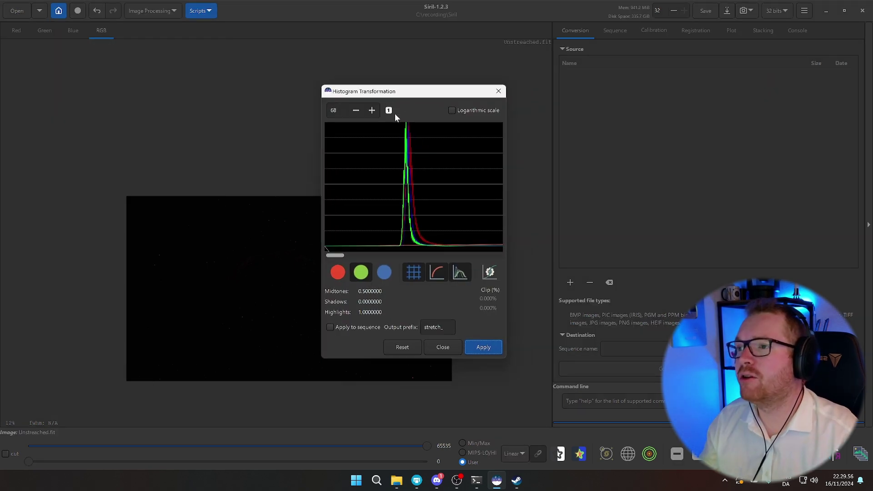
pyautogui.click(356, 111)
pyautogui.click(356, 110)
pyautogui.click(356, 111)
pyautogui.click(355, 111)
pyautogui.click(356, 111)
pyautogui.click(356, 110)
pyautogui.click(356, 111)
pyautogui.click(356, 111)
pyautogui.click(357, 111)
pyautogui.click(357, 111)
pyautogui.click(358, 112)
pyautogui.click(359, 112)
pyautogui.click(358, 111)
pyautogui.click(357, 111)
pyautogui.click(358, 111)
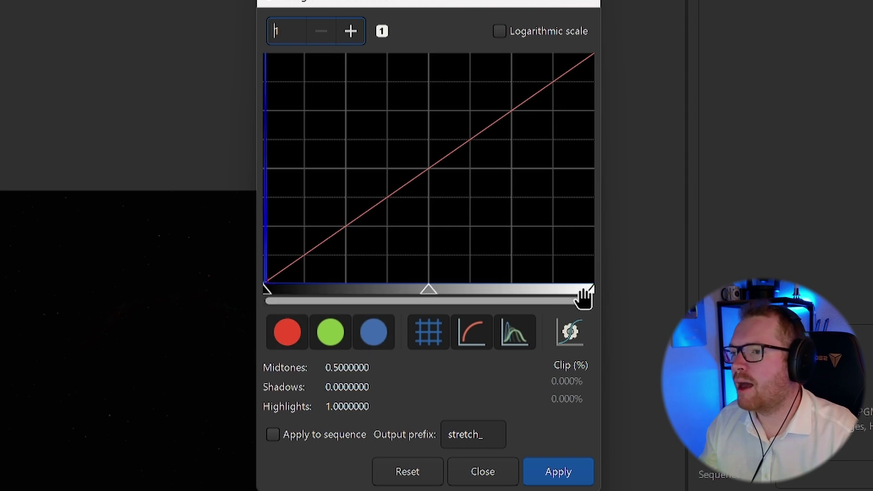
# Try highlights at 0.81 and shadows at 0.056, reset both, then start lowering the midtones
pyautogui.moveTo(591, 288); pyautogui.dragTo(532, 292)
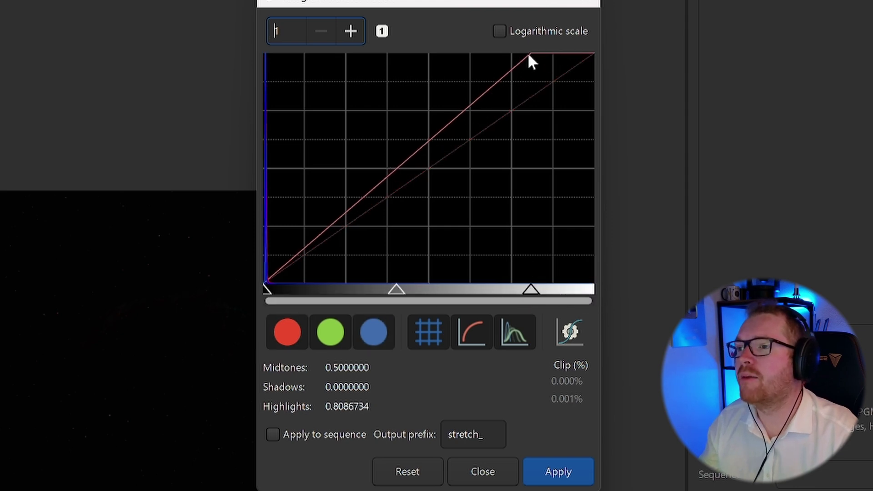
pyautogui.moveTo(529, 293); pyautogui.dragTo(592, 290)
pyautogui.moveTo(266, 290); pyautogui.dragTo(285, 289)
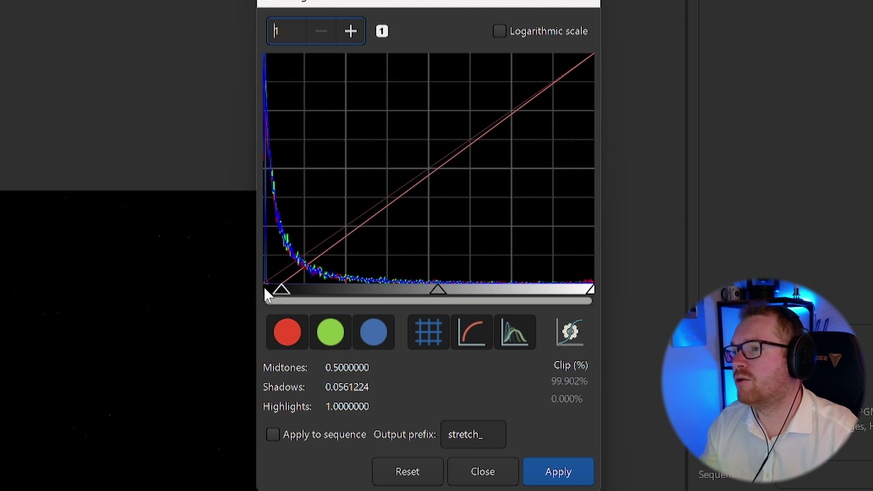
pyautogui.moveTo(273, 293); pyautogui.dragTo(266, 289)
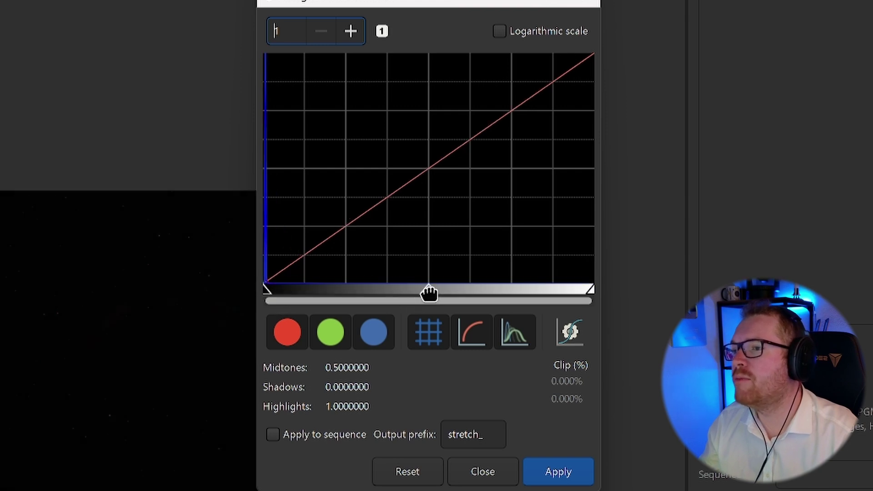
pyautogui.moveTo(427, 291); pyautogui.dragTo(366, 303)
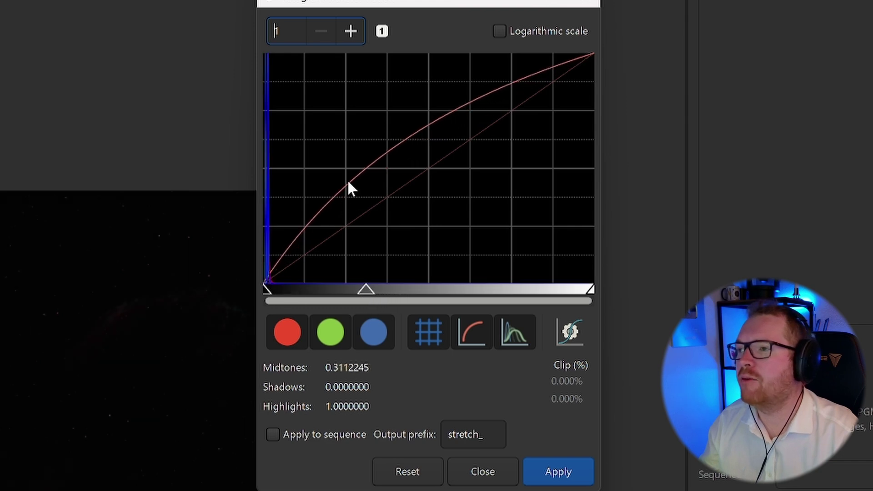
# Inspect the histogram peaks and lower the midtones from 0.301 to about 0.074
pyautogui.click(354, 33)
pyautogui.click(354, 33)
pyautogui.click(354, 32)
pyautogui.click(354, 33)
pyautogui.click(354, 31)
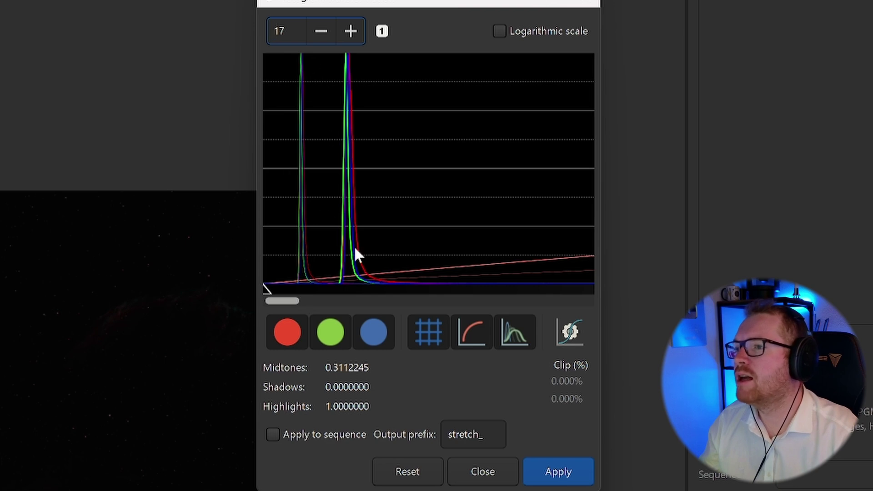
pyautogui.click(325, 32)
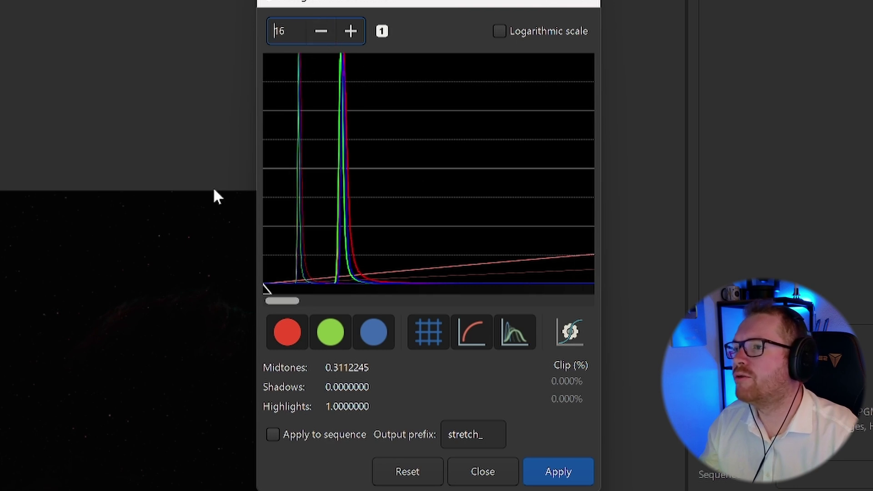
pyautogui.click(322, 31)
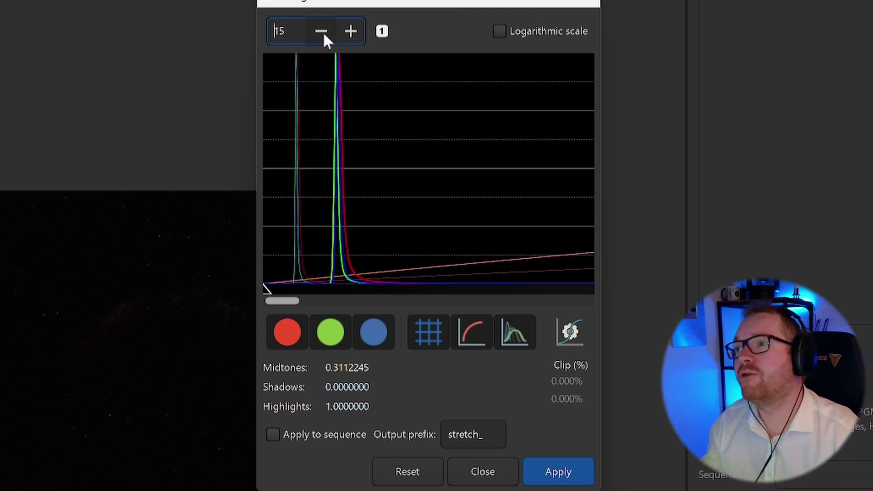
pyautogui.click(322, 32)
pyautogui.click(322, 31)
pyautogui.click(322, 31)
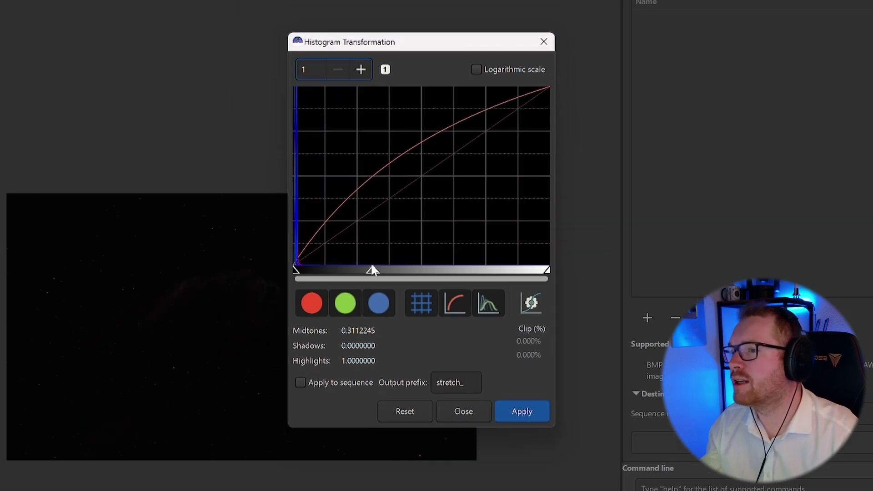
pyautogui.moveTo(365, 291); pyautogui.dragTo(360, 292)
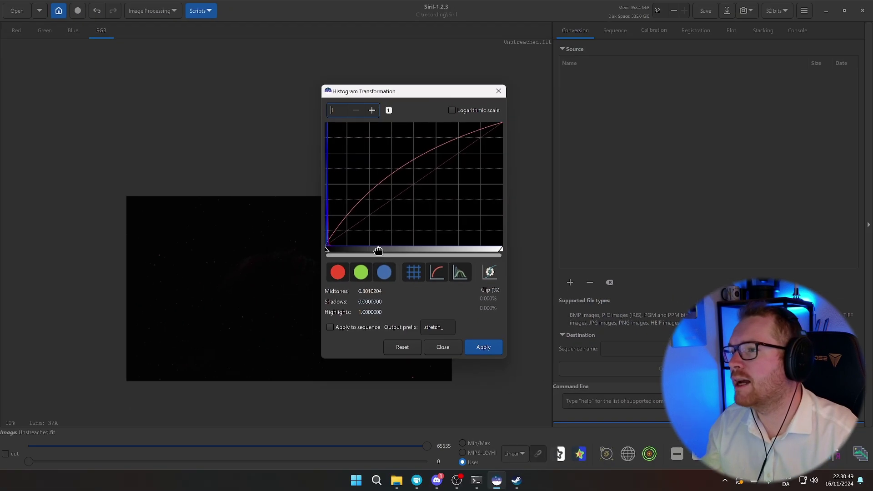
pyautogui.moveTo(378, 251); pyautogui.dragTo(344, 254)
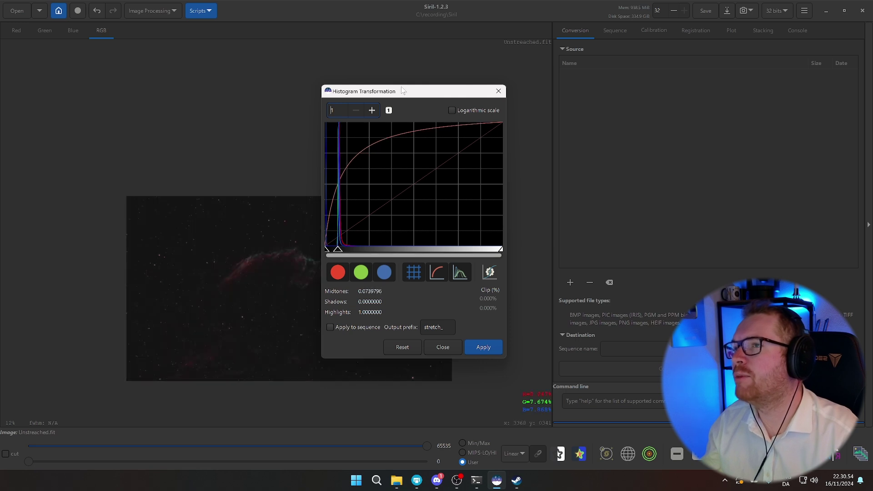
pyautogui.moveTo(401, 86); pyautogui.dragTo(482, 86)
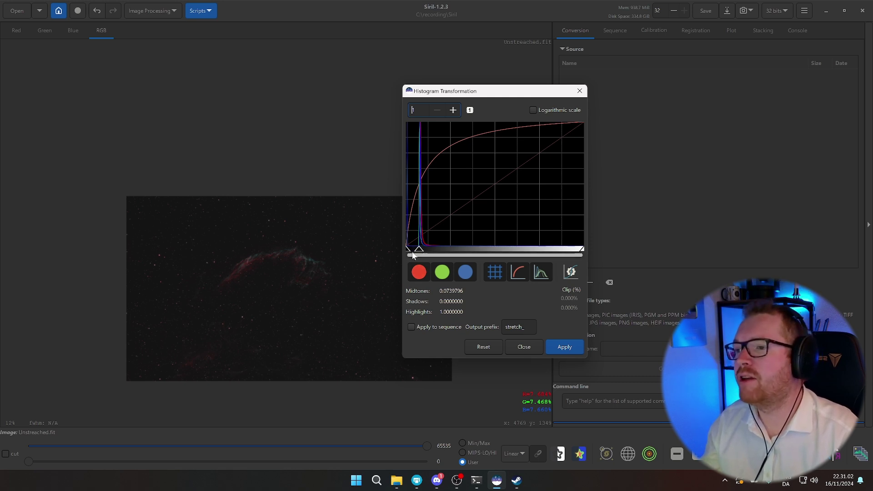
pyautogui.click(450, 274)
pyautogui.click(464, 271)
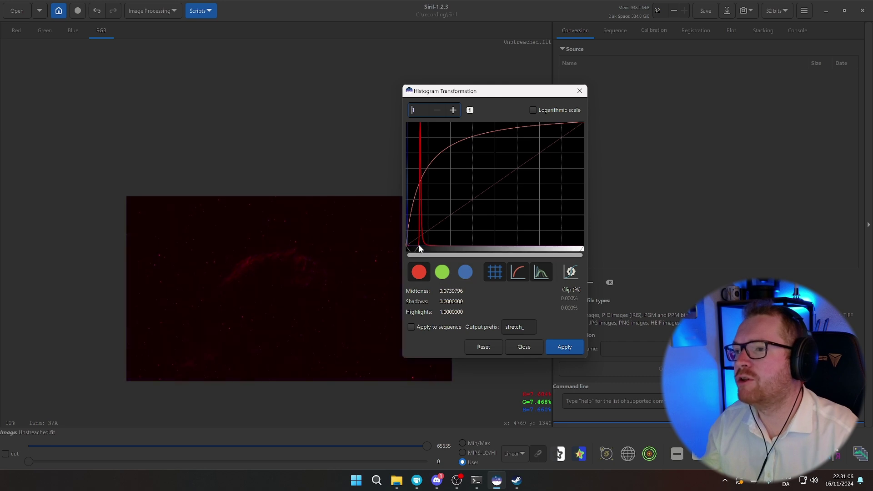
pyautogui.moveTo(418, 248)
pyautogui.mouseDown()
pyautogui.moveTo(436, 249)
pyautogui.moveTo(420, 249)
pyautogui.mouseUp()
pyautogui.click(442, 271)
pyautogui.click(465, 272)
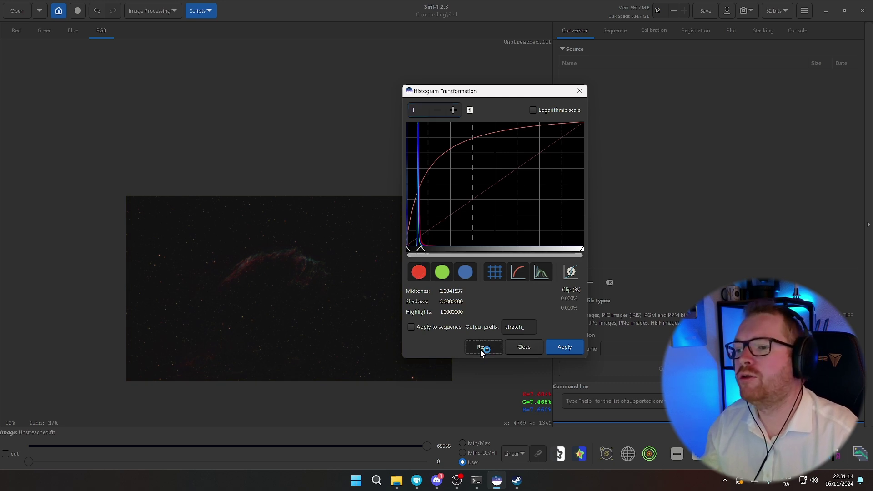
pyautogui.click(571, 273)
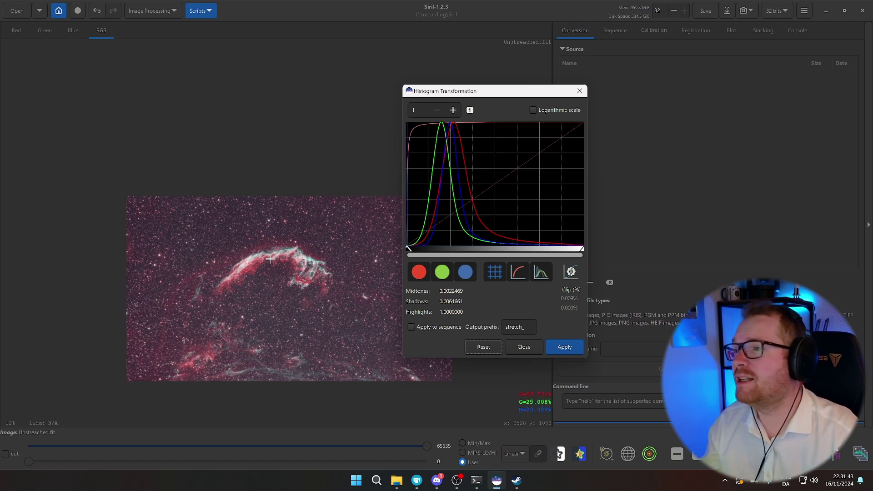
pyautogui.scroll(4, 286, 256)
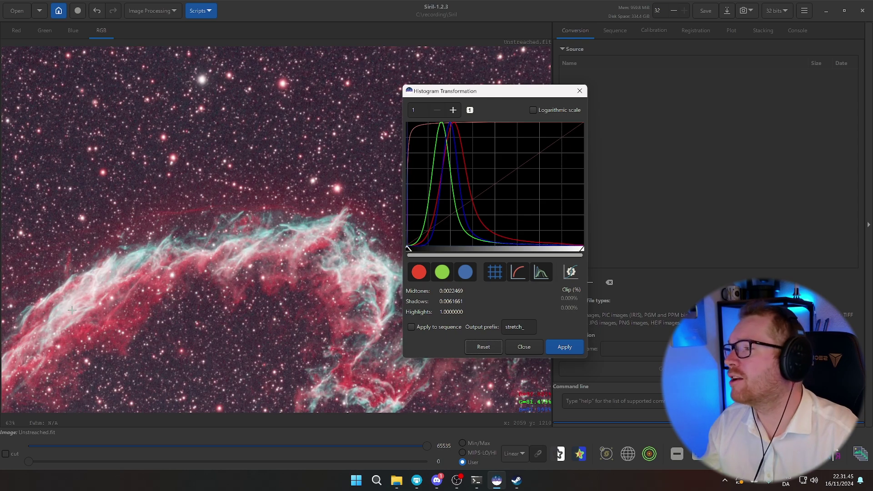
pyautogui.scroll(-4, 145, 288)
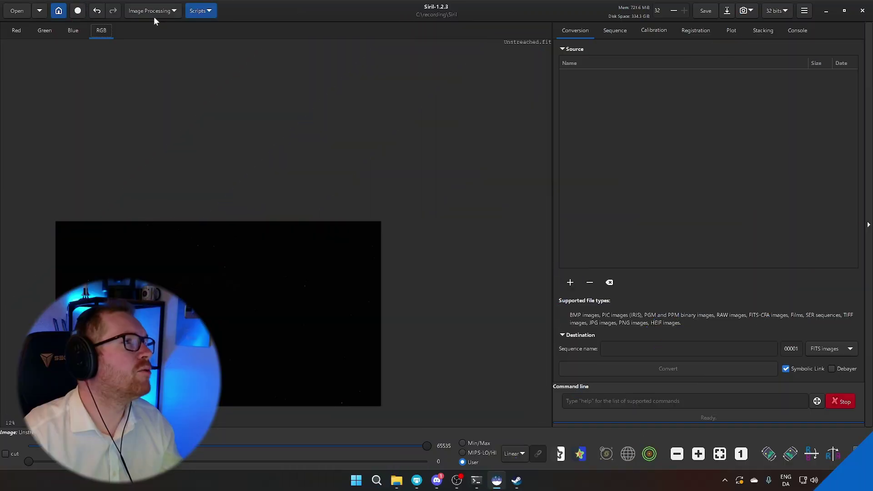
# Open Generalised Hyperbolic Stretch from Image Processing and reposition its window
pyautogui.click(153, 16)
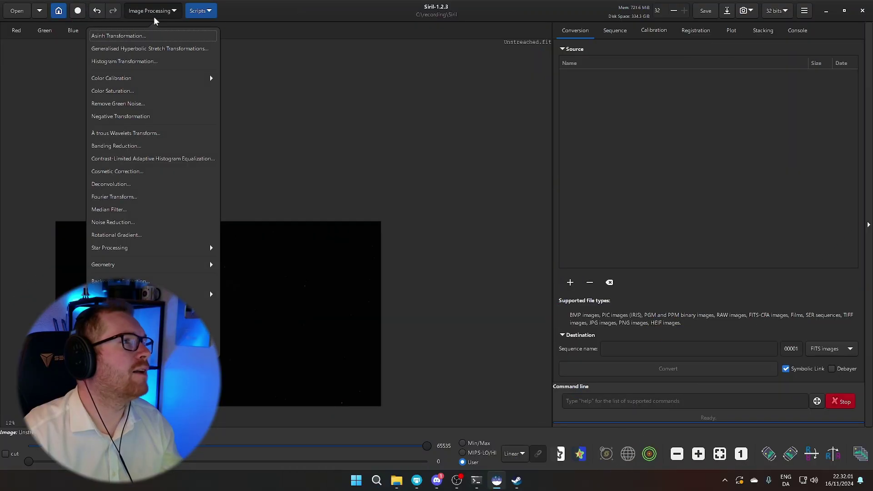
pyautogui.click(150, 49)
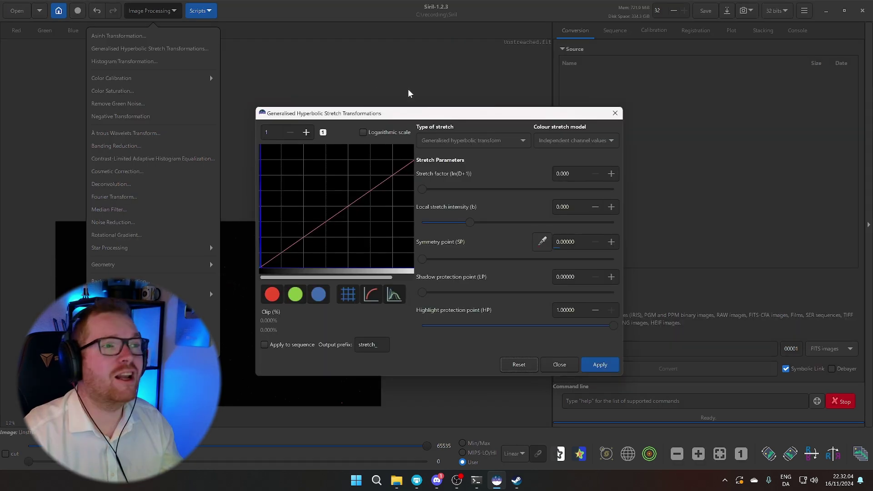
pyautogui.moveTo(425, 114); pyautogui.dragTo(427, 95)
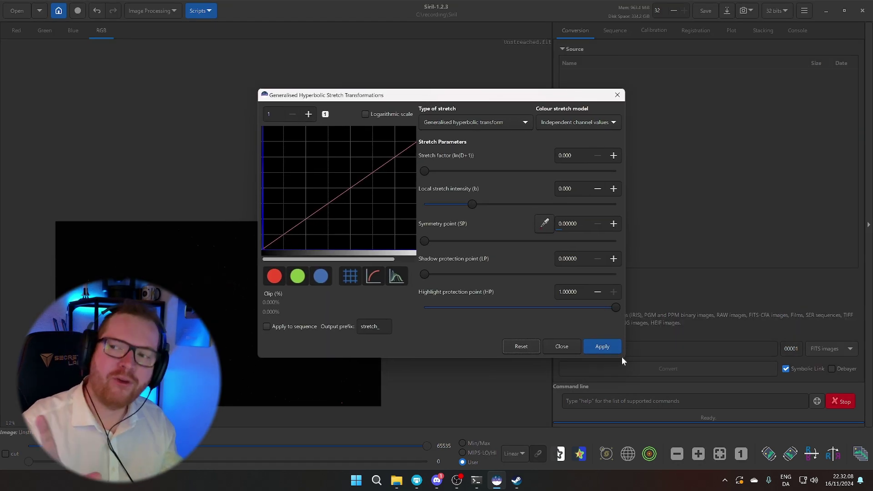
pyautogui.moveTo(483, 104); pyautogui.dragTo(470, 113)
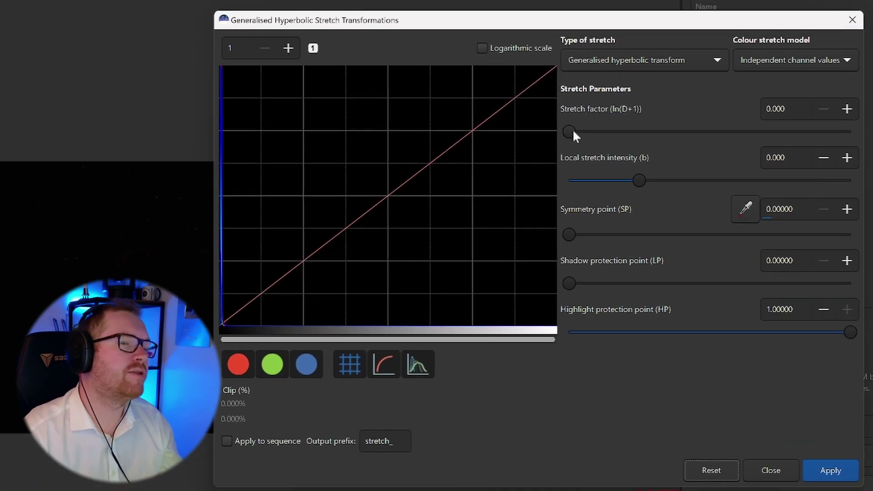
# Raise the stretch factor to 3.413 and lower the highlight protection point below 1
pyautogui.moveTo(573, 130); pyautogui.dragTo(611, 134)
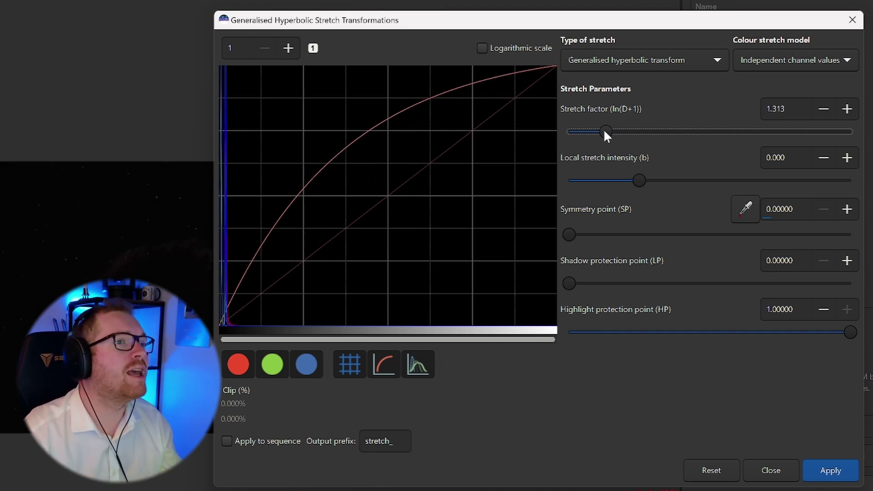
pyautogui.moveTo(604, 131); pyautogui.dragTo(631, 129)
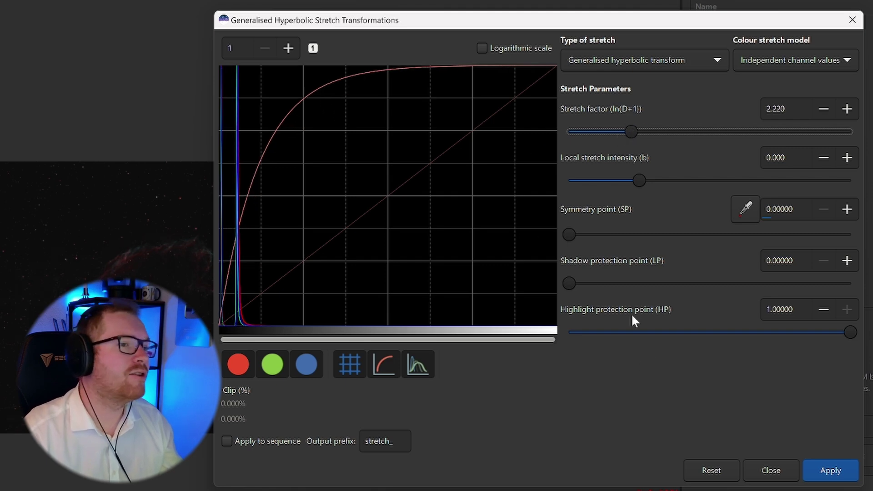
pyautogui.click(579, 319)
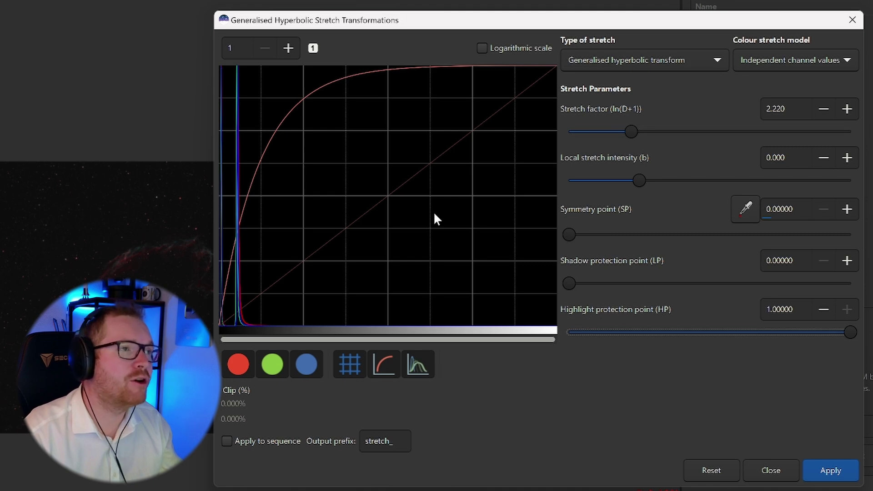
pyautogui.moveTo(631, 131); pyautogui.dragTo(644, 132)
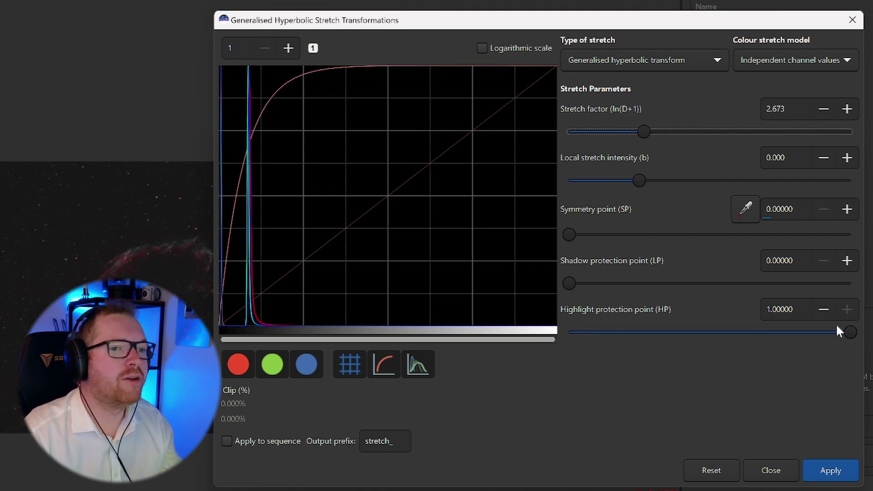
pyautogui.moveTo(850, 331); pyautogui.dragTo(663, 334)
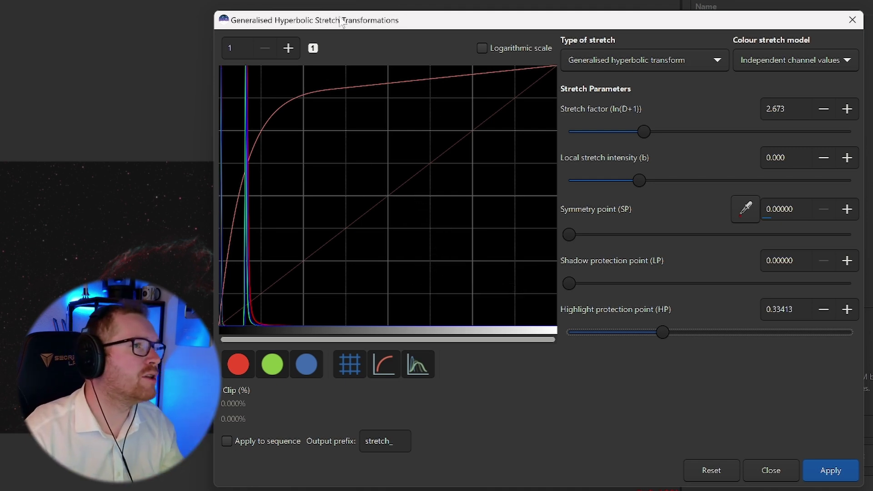
pyautogui.moveTo(644, 133); pyautogui.dragTo(664, 132)
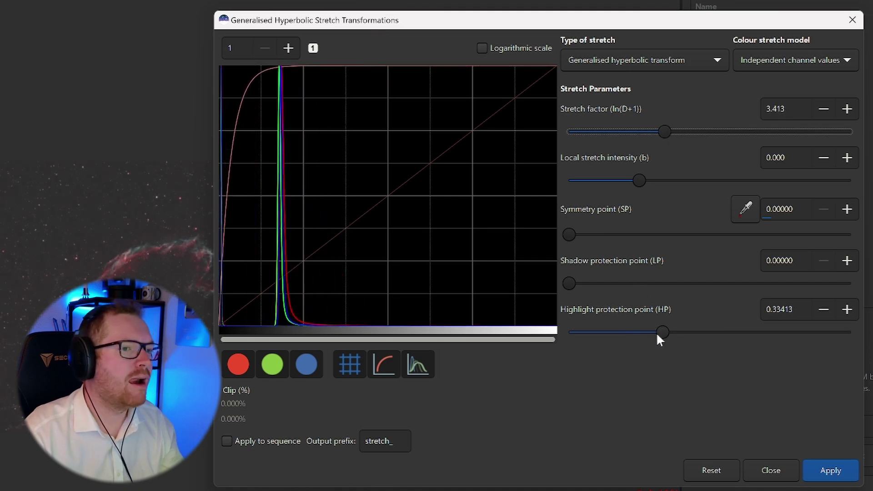
pyautogui.moveTo(660, 332); pyautogui.dragTo(666, 332)
pyautogui.moveTo(420, 29); pyautogui.dragTo(567, 44)
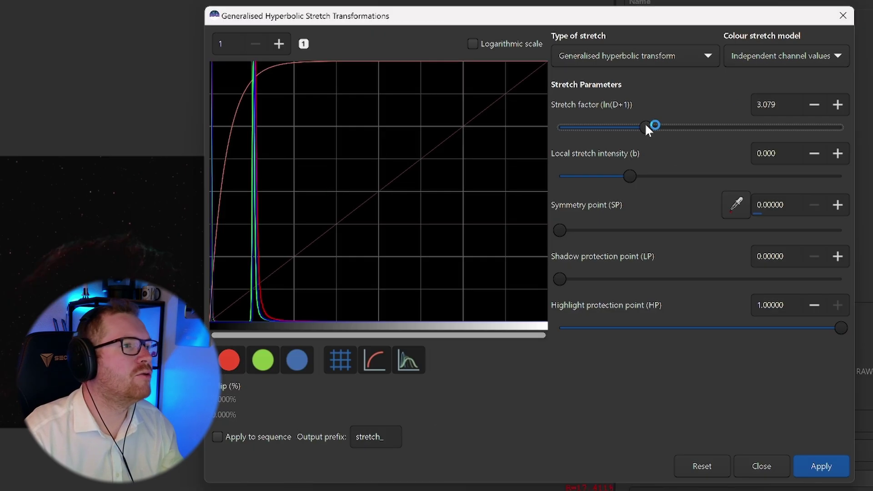
# At stretch factor 3.150, set symmetry point 0.50835, shadow protection 0.33652 and highlight protection 0.64678
pyautogui.click(800, 141)
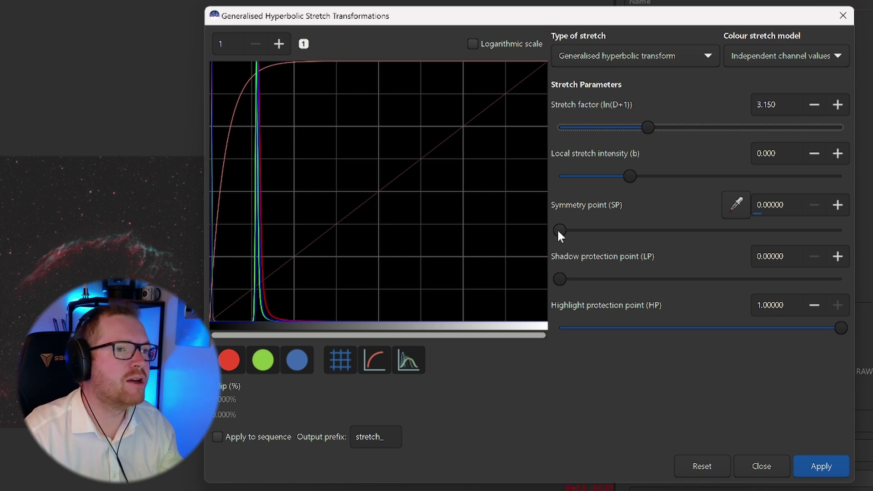
pyautogui.moveTo(558, 230); pyautogui.dragTo(702, 230)
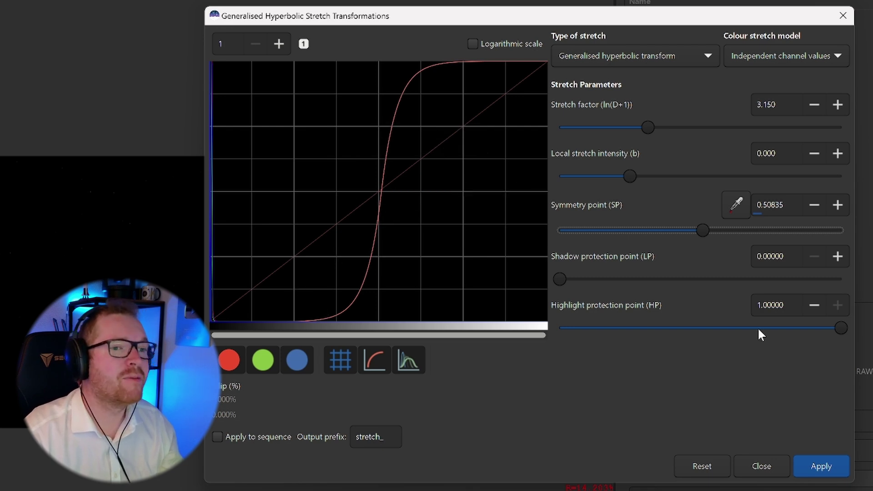
pyautogui.moveTo(839, 326); pyautogui.dragTo(748, 323)
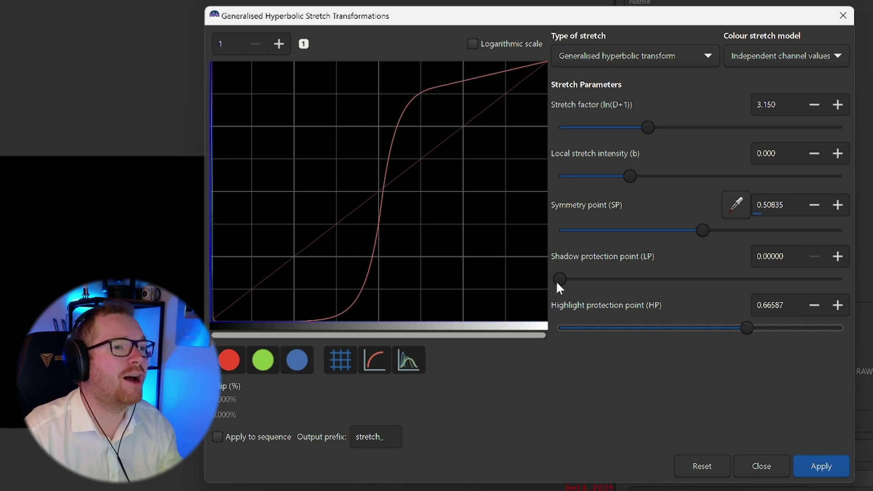
pyautogui.moveTo(559, 276); pyautogui.dragTo(655, 278)
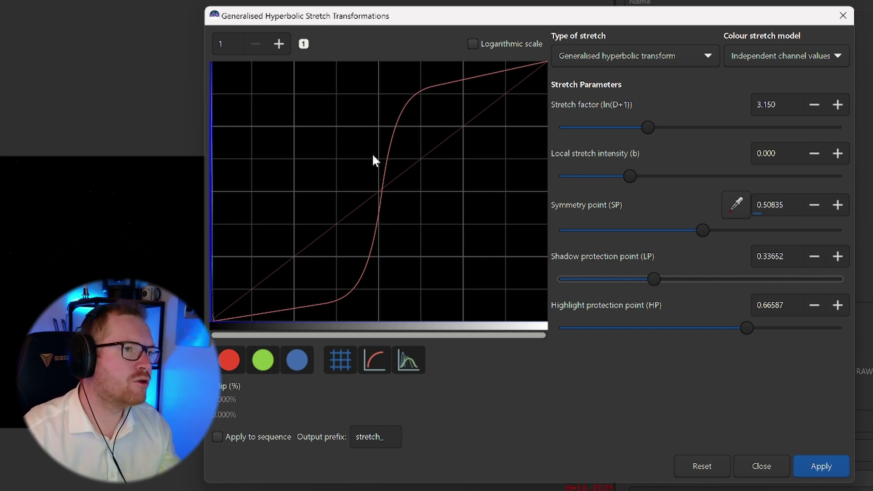
pyautogui.moveTo(750, 322); pyautogui.dragTo(743, 329)
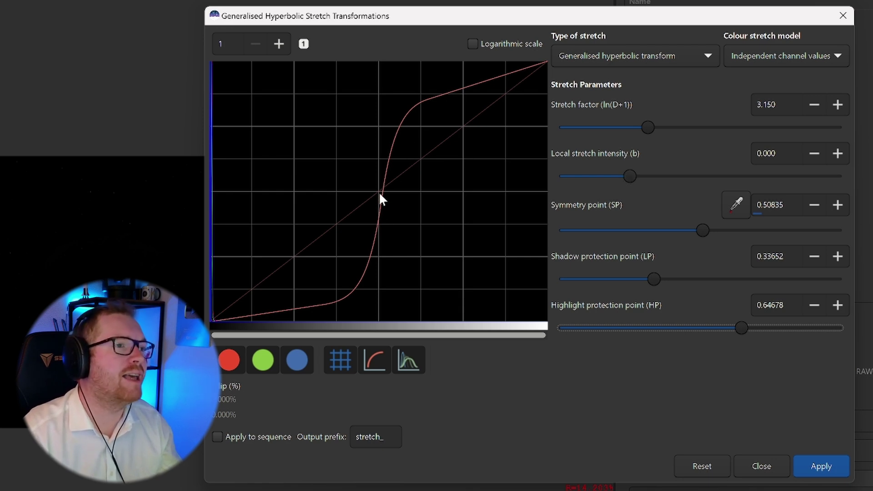
pyautogui.moveTo(631, 173)
pyautogui.mouseDown()
pyautogui.moveTo(653, 174)
pyautogui.moveTo(600, 177)
pyautogui.moveTo(631, 175)
pyautogui.mouseUp()
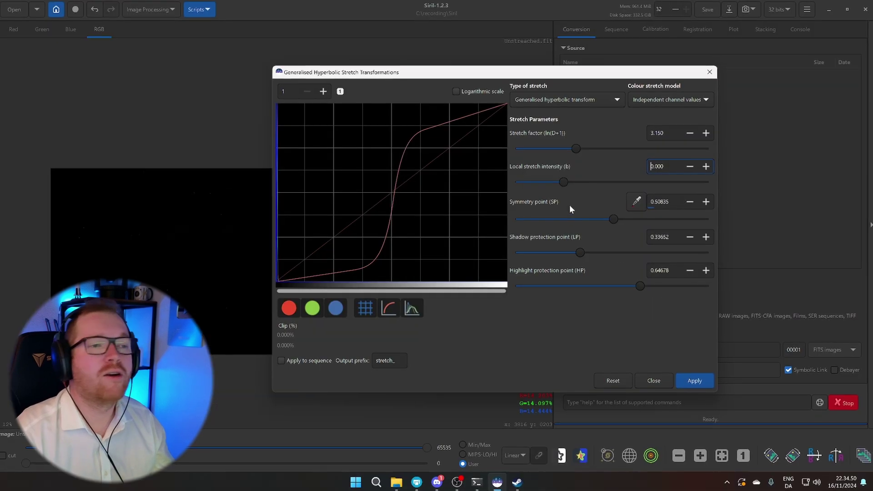
# Reset all GHS parameters, zoom the graph into the dark end, and toggle the blue channel off and on
pyautogui.click(609, 380)
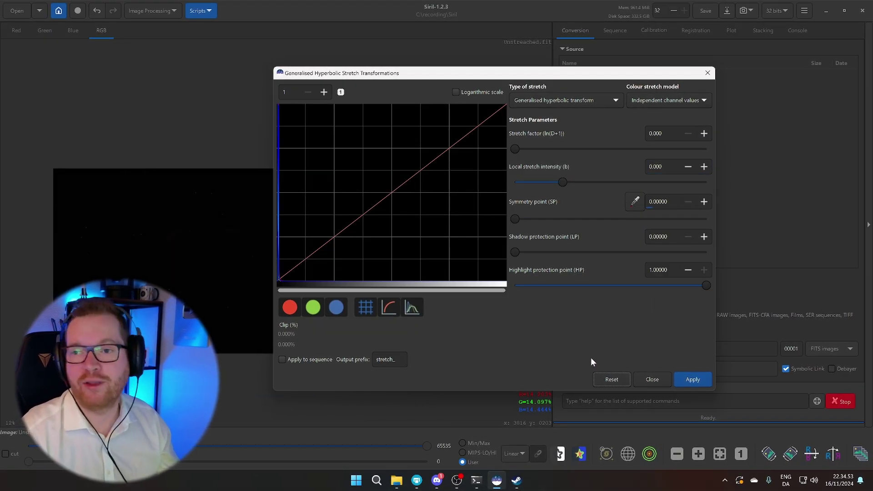
pyautogui.click(324, 94)
pyautogui.click(324, 94)
pyautogui.click(324, 95)
pyautogui.click(308, 93)
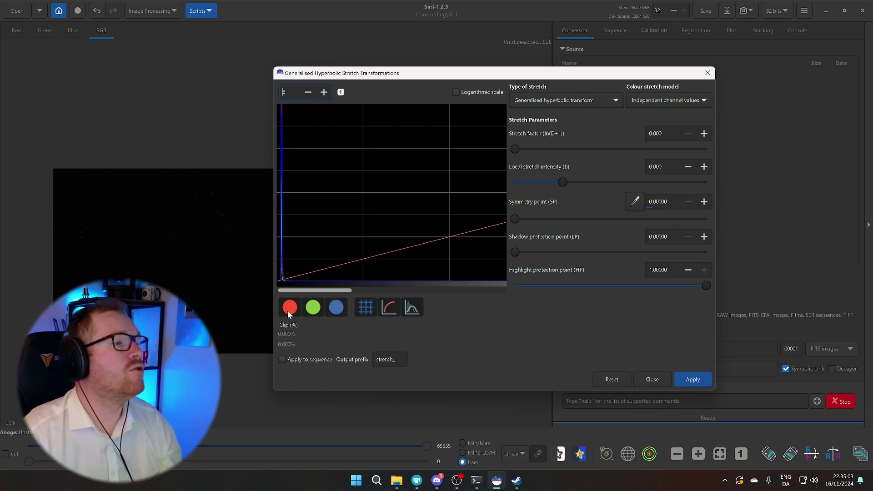
pyautogui.click(335, 310)
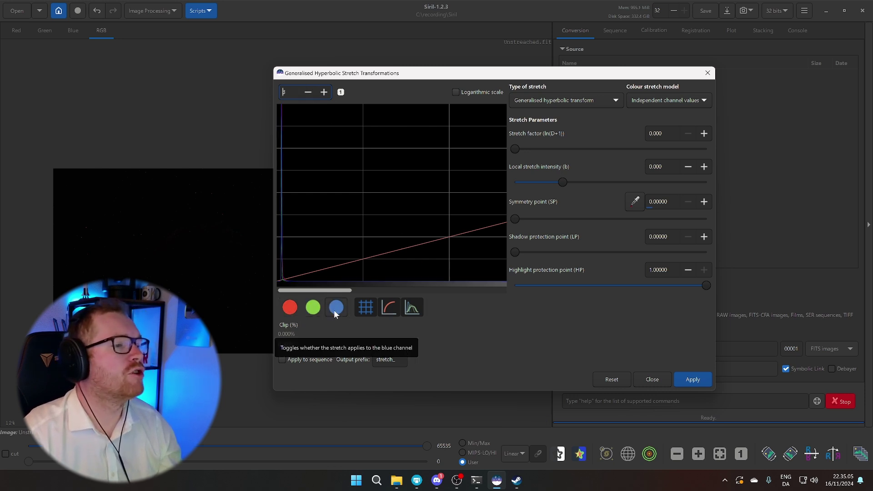
pyautogui.click(335, 310)
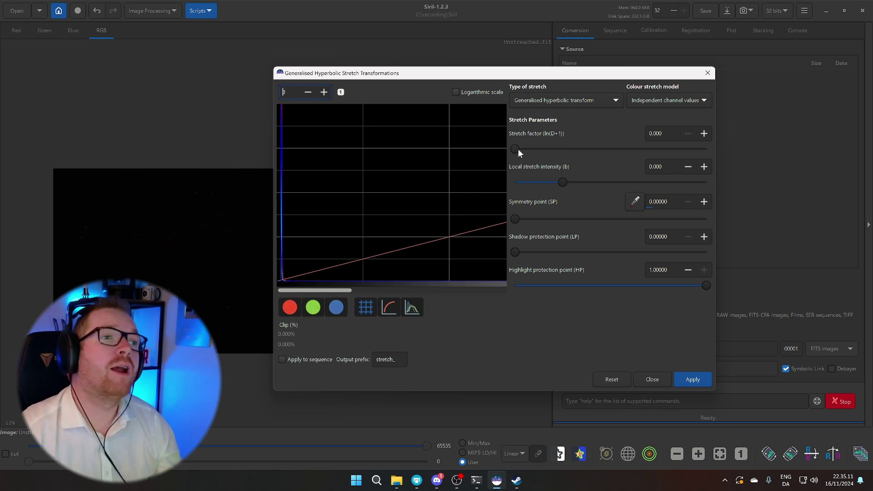
# Apply a hyperbolic stretch with factor 3.007 and highlight protection 0.25537 at graph zoom 1
pyautogui.moveTo(513, 150); pyautogui.dragTo(571, 158)
pyautogui.moveTo(702, 285); pyautogui.dragTo(593, 287)
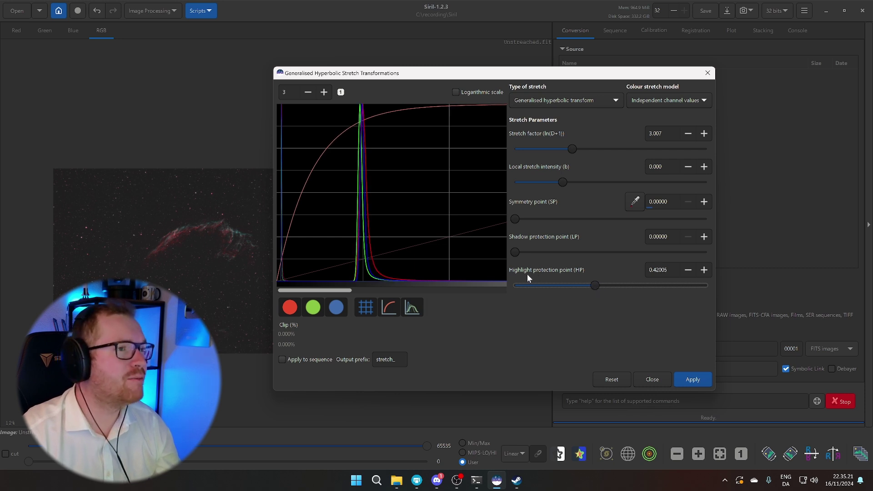
pyautogui.click(307, 93)
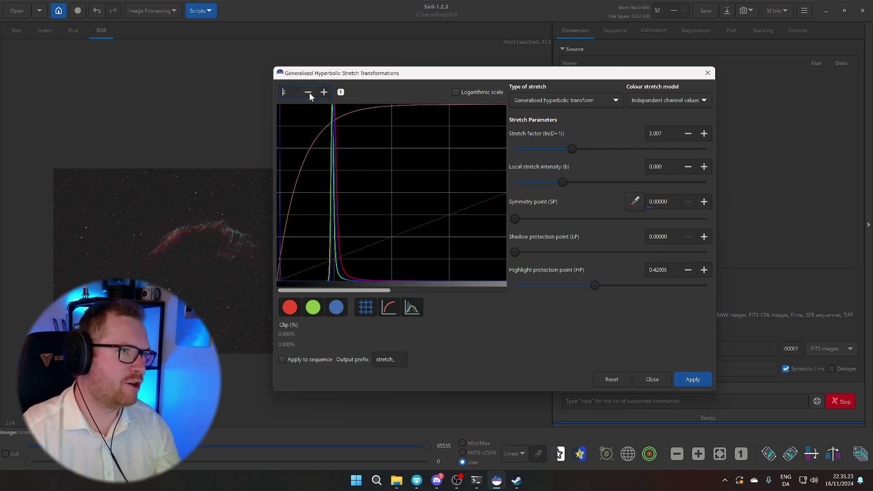
pyautogui.click(309, 93)
pyautogui.moveTo(593, 285); pyautogui.dragTo(562, 285)
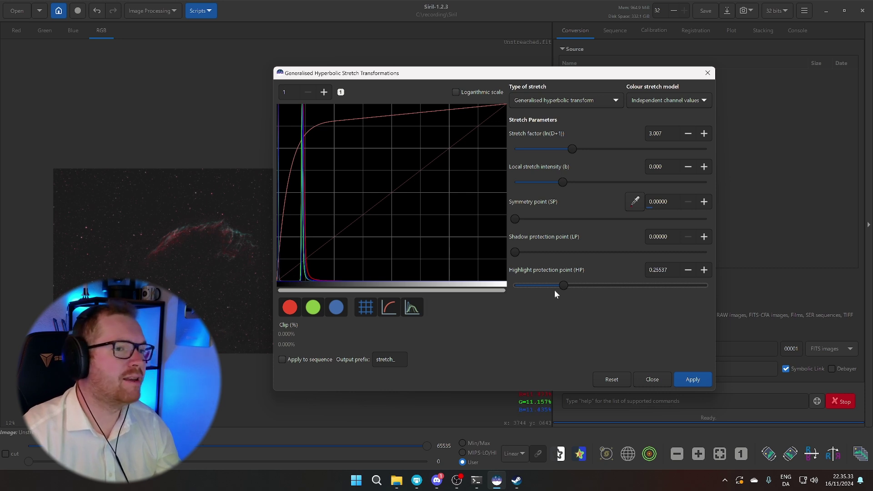
pyautogui.click(687, 377)
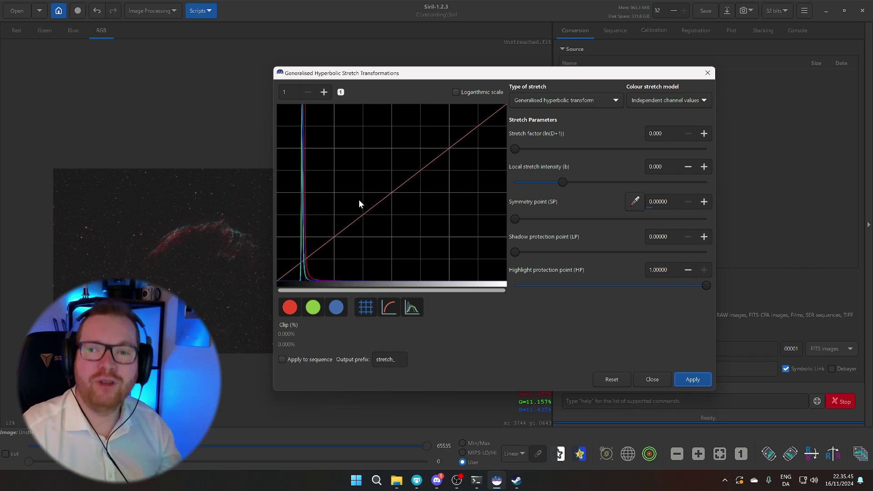
# Apply a stretch with factor 1.360, symmetry point about 0.243 and highlight protection about 0.530
pyautogui.moveTo(382, 74); pyautogui.dragTo(438, 82)
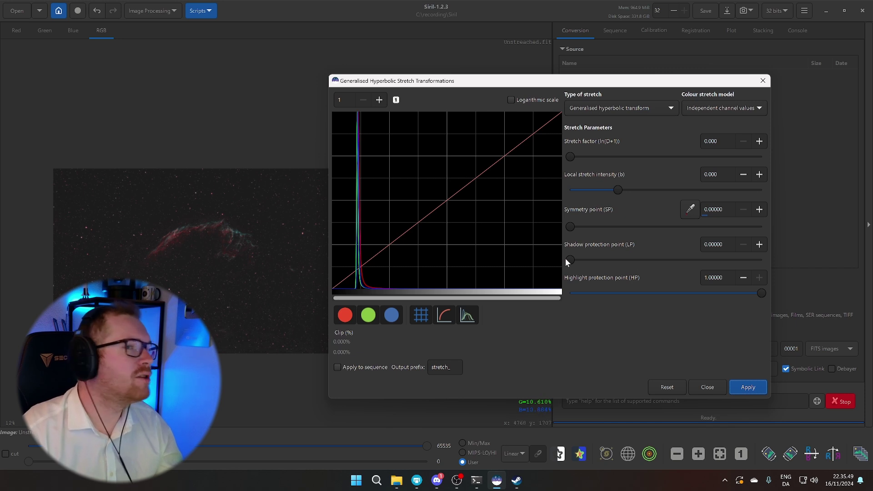
pyautogui.moveTo(568, 156); pyautogui.dragTo(586, 156)
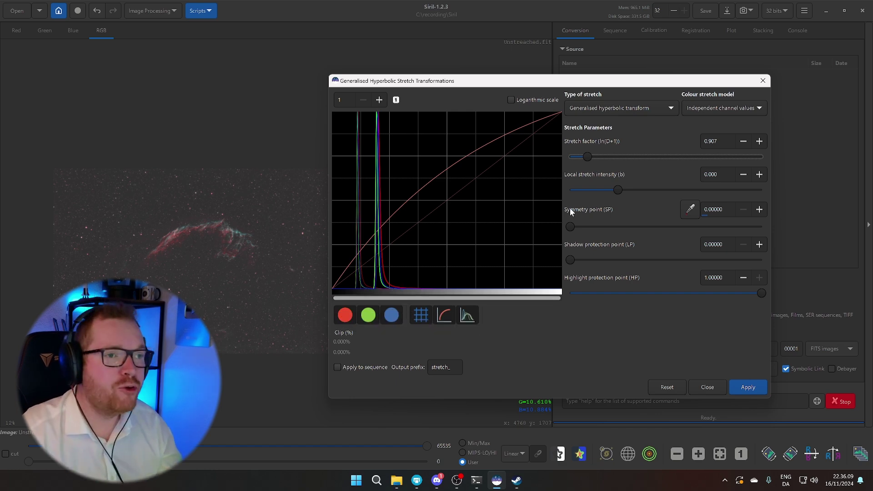
pyautogui.click(380, 101)
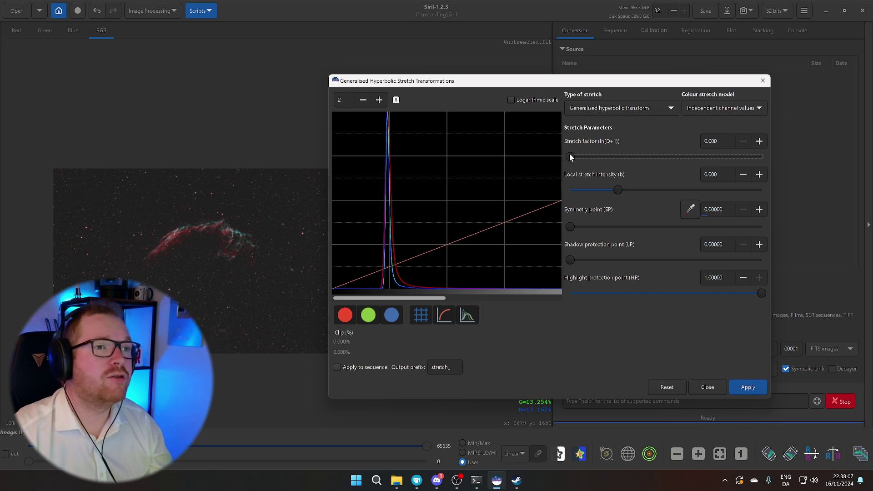
pyautogui.moveTo(570, 156); pyautogui.dragTo(596, 158)
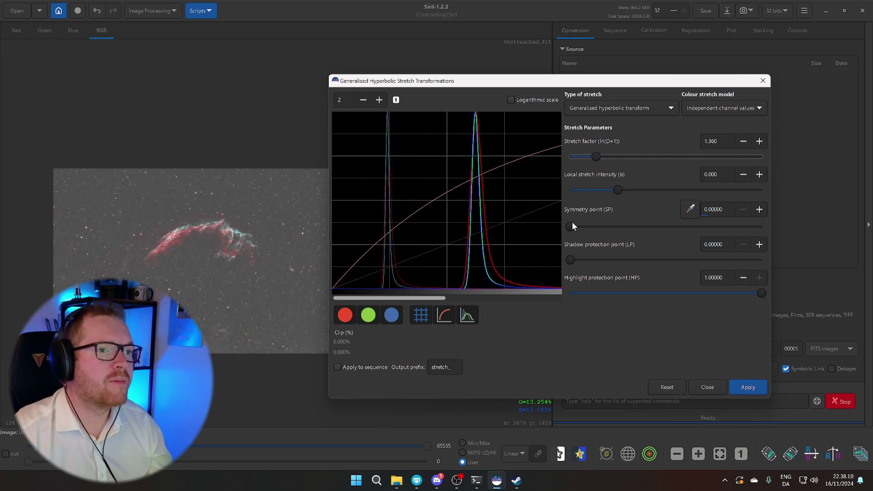
pyautogui.moveTo(571, 223); pyautogui.dragTo(624, 229)
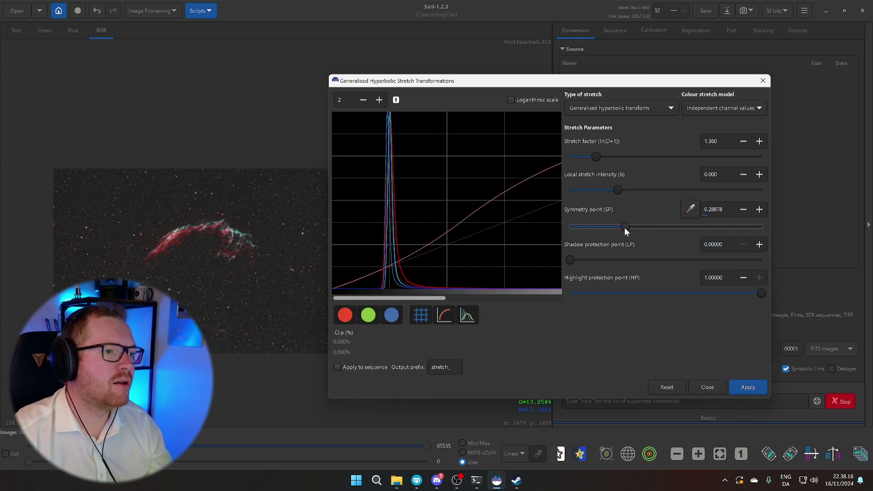
pyautogui.moveTo(760, 291); pyautogui.dragTo(672, 291)
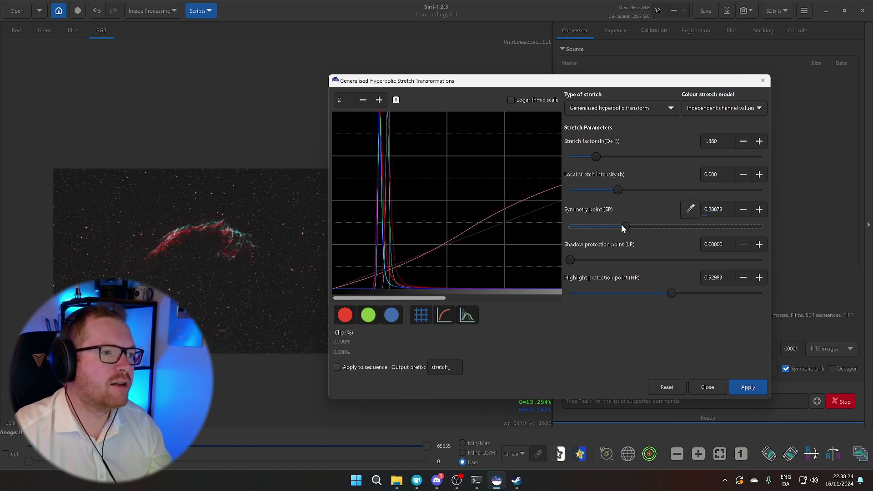
pyautogui.moveTo(621, 225); pyautogui.dragTo(615, 228)
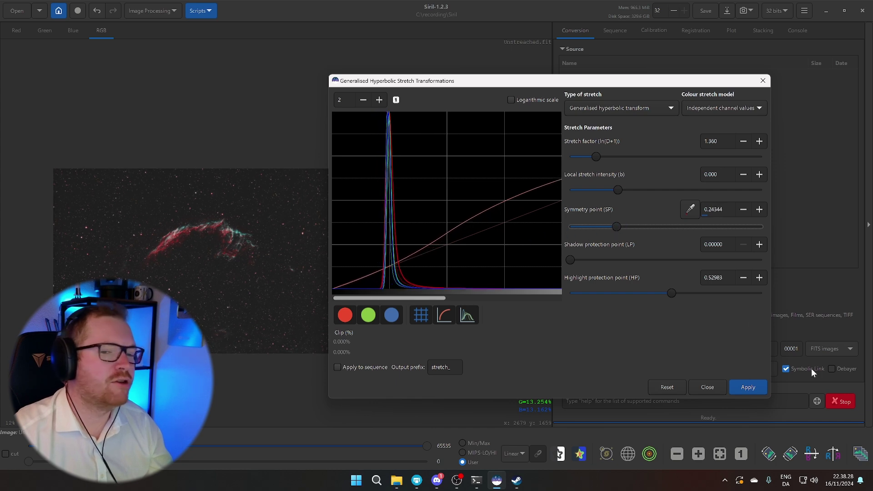
pyautogui.click(747, 386)
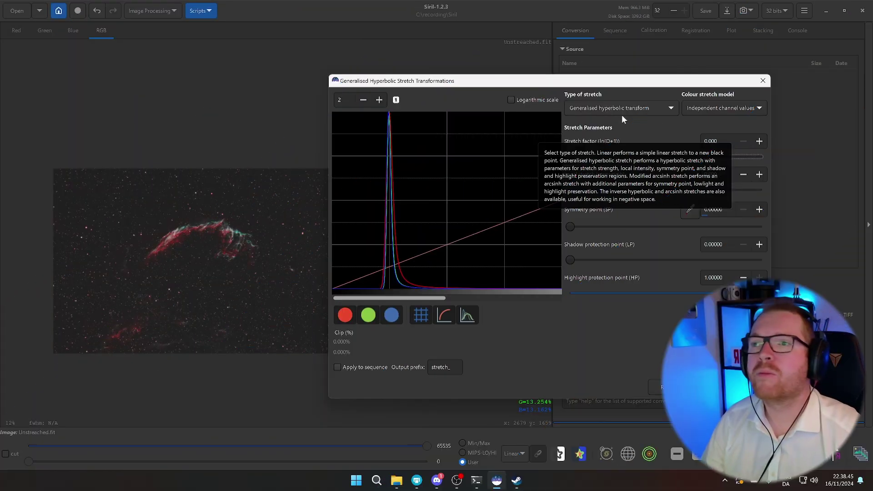
# Preview an inverse generalised hyperbolic stretch, reset it, and close the stretch window
pyautogui.click(621, 113)
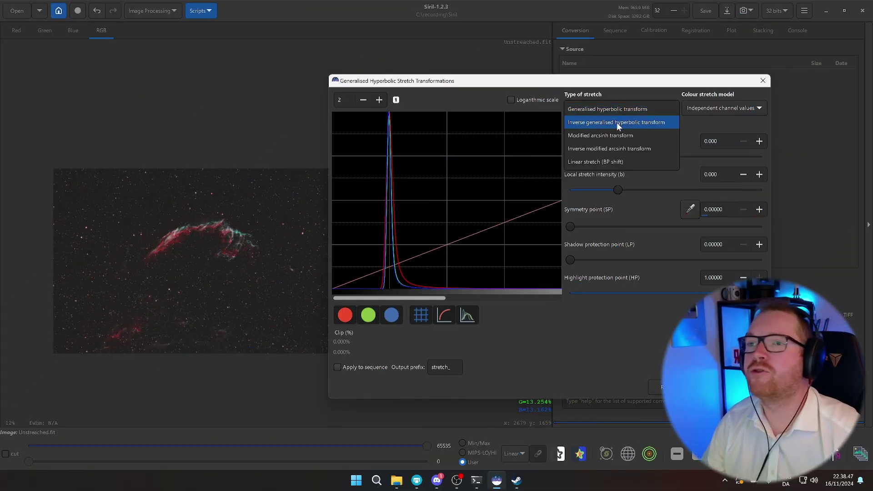
pyautogui.click(617, 122)
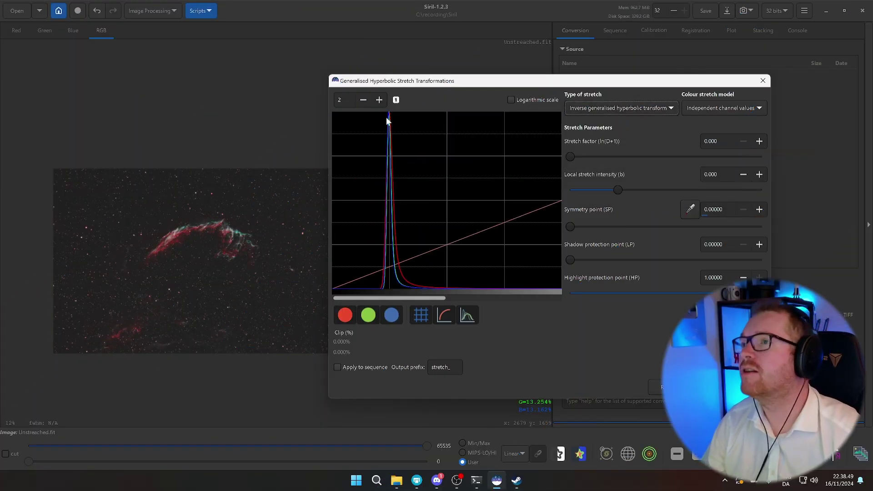
pyautogui.click(364, 99)
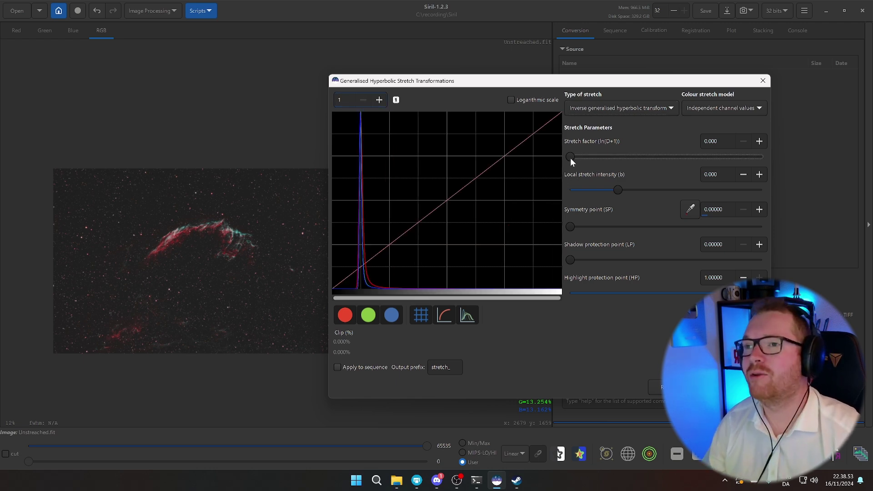
pyautogui.moveTo(571, 158); pyautogui.dragTo(590, 160)
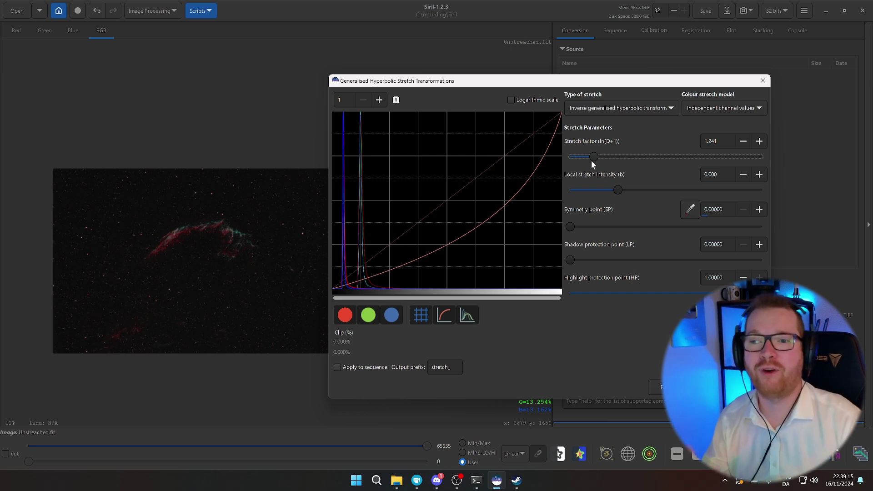
pyautogui.click(657, 386)
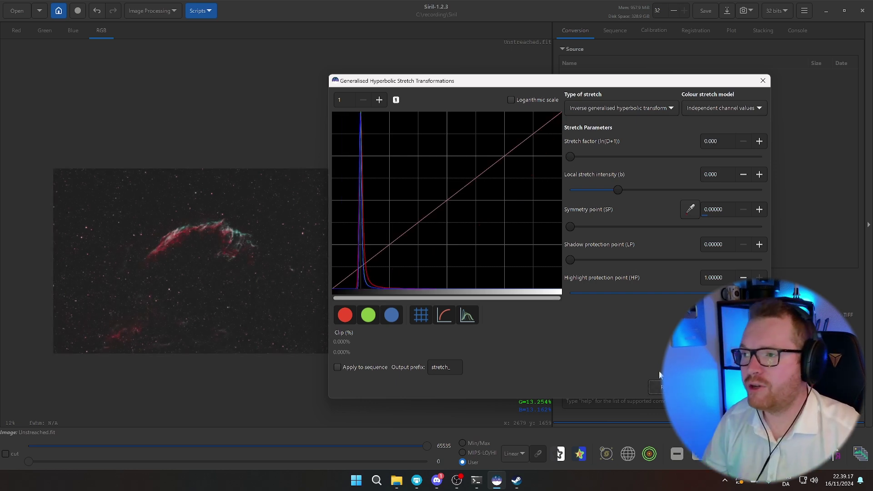
pyautogui.press('Escape')
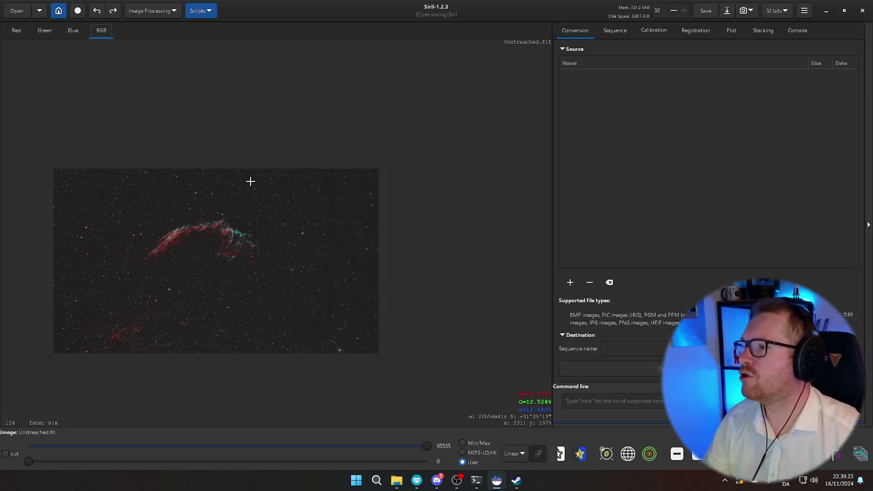
# Reopen Generalised Hyperbolic Stretch Transformations and enlarge its window
pyautogui.click(141, 11)
pyautogui.click(164, 48)
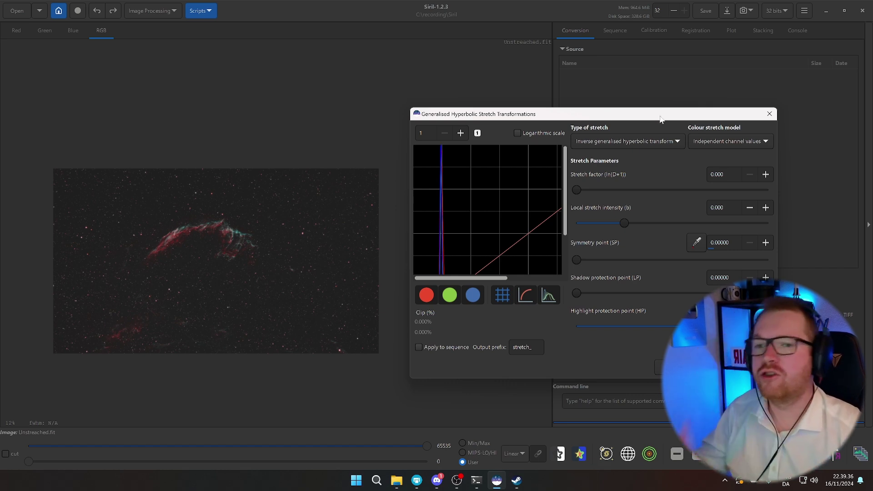
pyautogui.moveTo(639, 113); pyautogui.dragTo(546, 76)
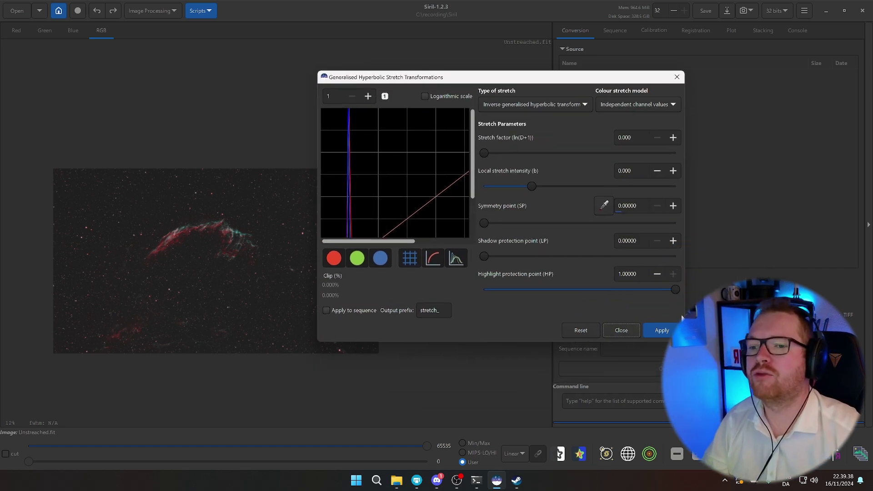
pyautogui.moveTo(683, 317); pyautogui.dragTo(724, 318)
pyautogui.moveTo(520, 341); pyautogui.dragTo(514, 403)
# Preview a modified arcsinh transform with stretch factor 2.363 and symmetry point 0.15752
pyautogui.click(641, 104)
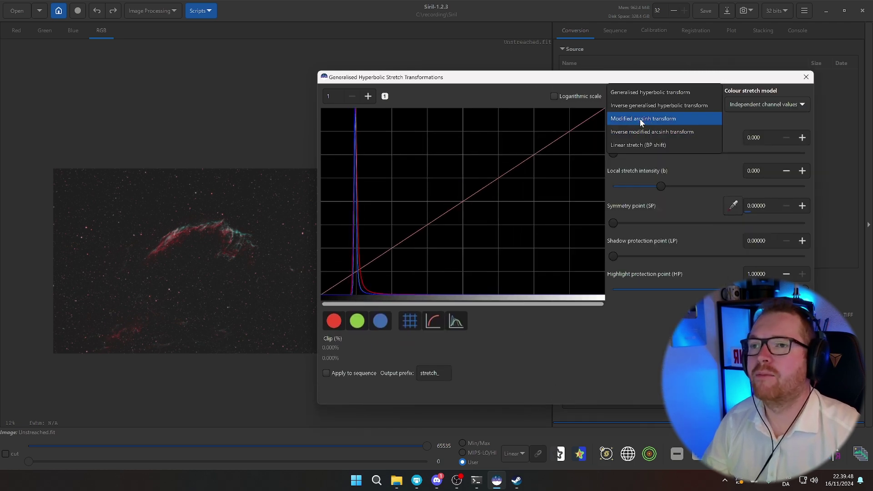
pyautogui.click(640, 119)
pyautogui.moveTo(609, 154); pyautogui.dragTo(649, 155)
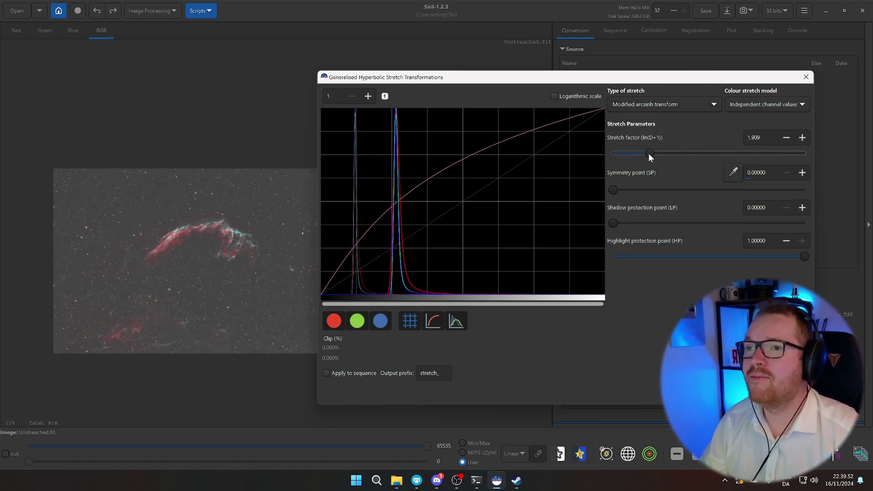
pyautogui.moveTo(646, 157); pyautogui.dragTo(655, 155)
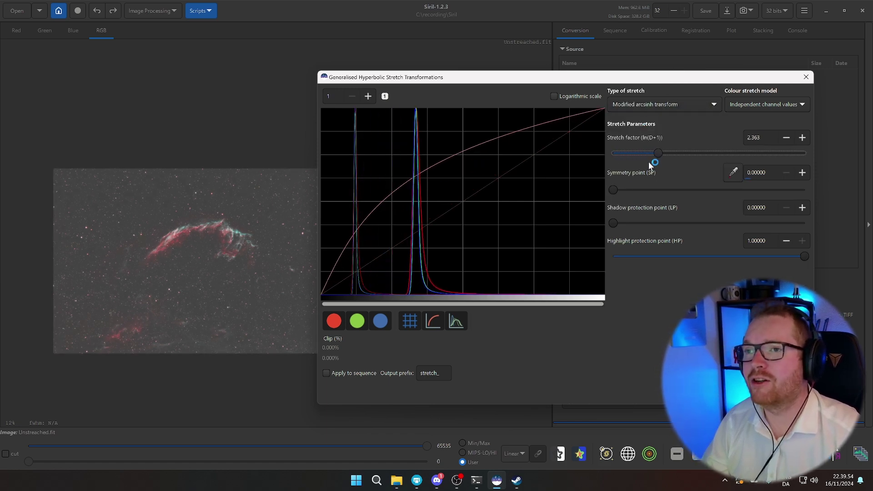
pyautogui.moveTo(615, 185); pyautogui.dragTo(645, 192)
pyautogui.moveTo(613, 223)
pyautogui.mouseDown()
pyautogui.moveTo(623, 223)
pyautogui.moveTo(605, 225)
pyautogui.mouseUp()
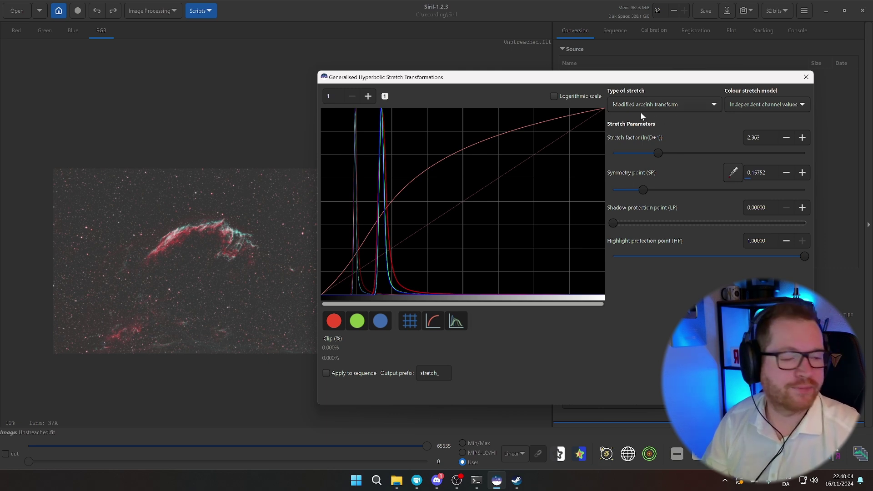
pyautogui.click(642, 117)
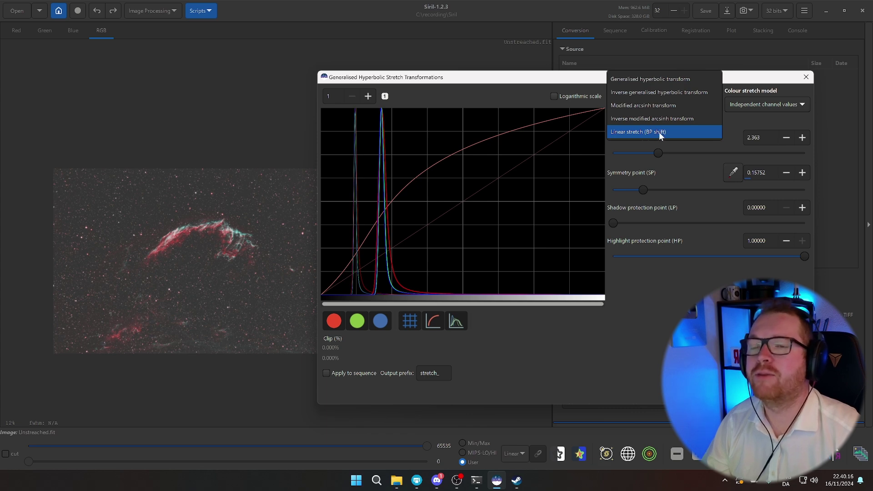
# Switch to Linear stretch (BP shift), test a higher black point, then return it to 0.00000
pyautogui.click(656, 133)
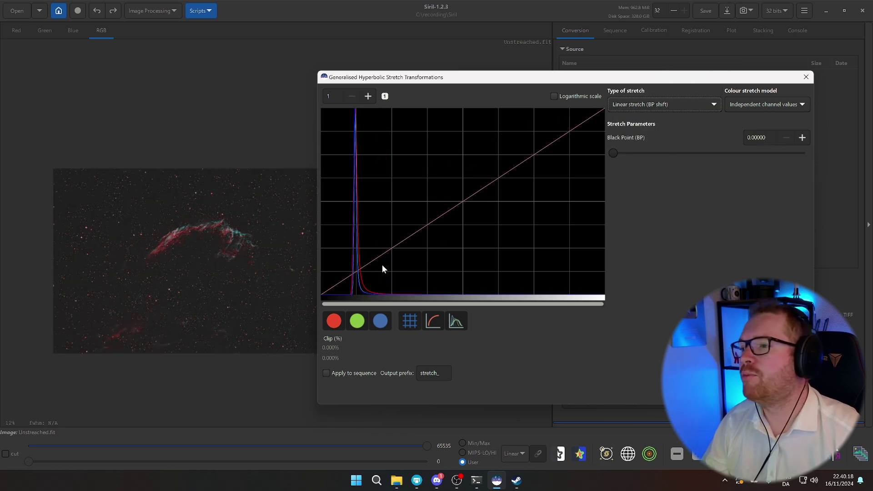
pyautogui.click(368, 95)
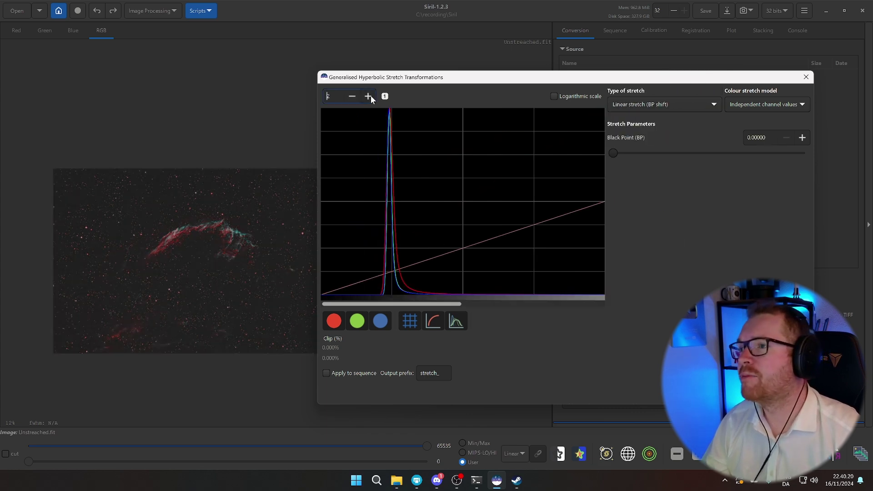
pyautogui.click(368, 96)
pyautogui.click(368, 96)
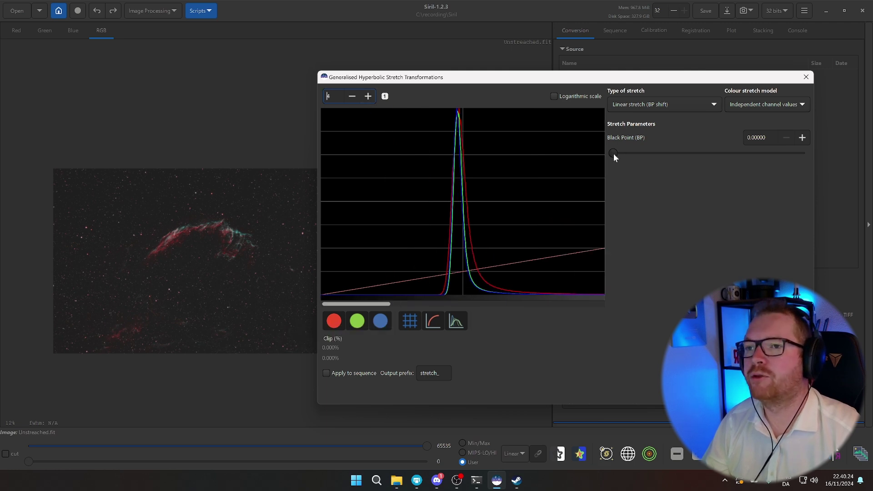
pyautogui.moveTo(612, 154); pyautogui.dragTo(623, 154)
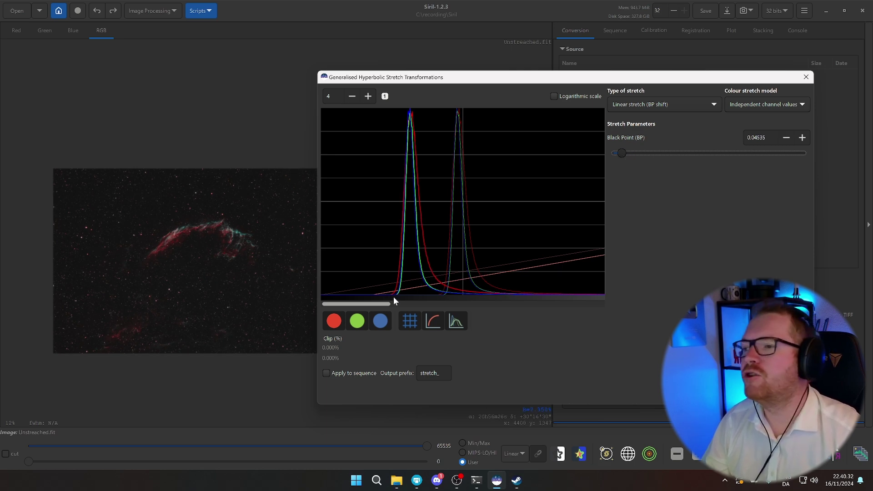
pyautogui.moveTo(618, 154); pyautogui.dragTo(590, 157)
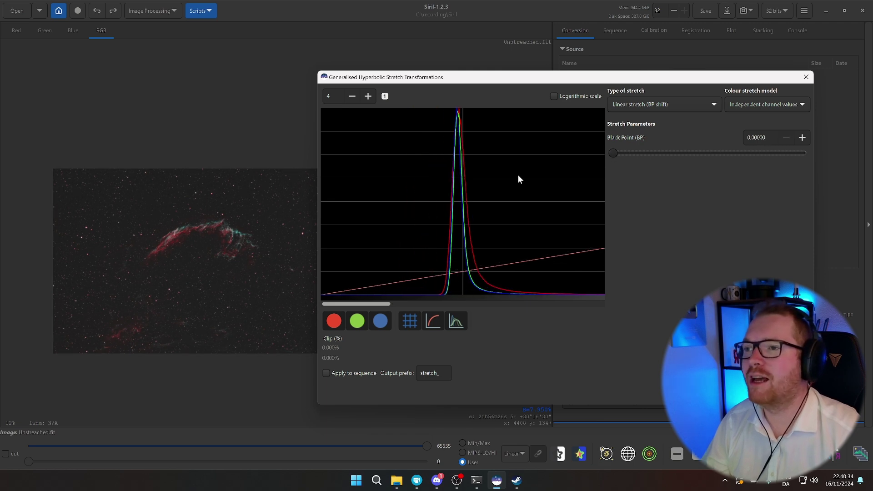
pyautogui.click(352, 97)
pyautogui.click(352, 96)
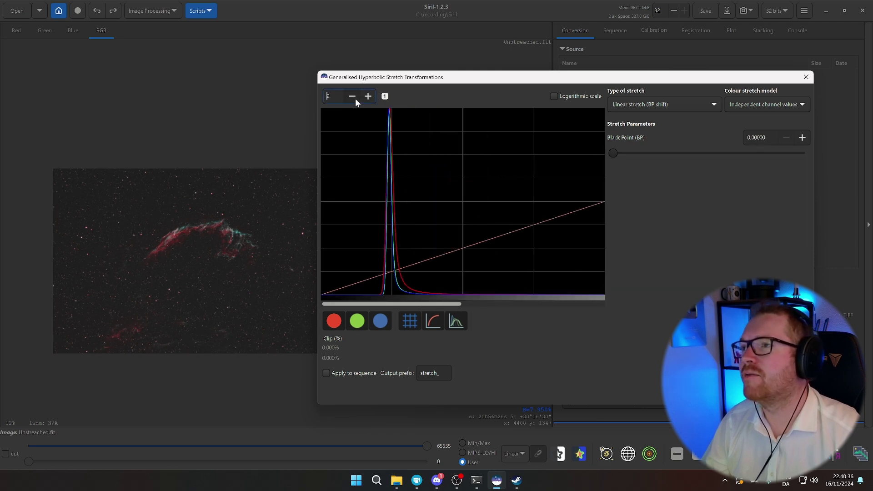
pyautogui.click(352, 96)
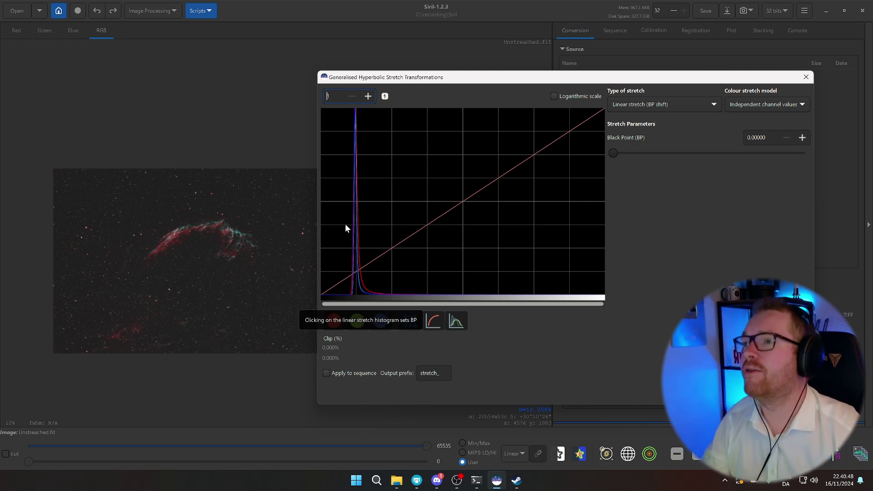
# Bring up the Histogram Transformation tool and enlarge its histogram graph
pyautogui.click(806, 77)
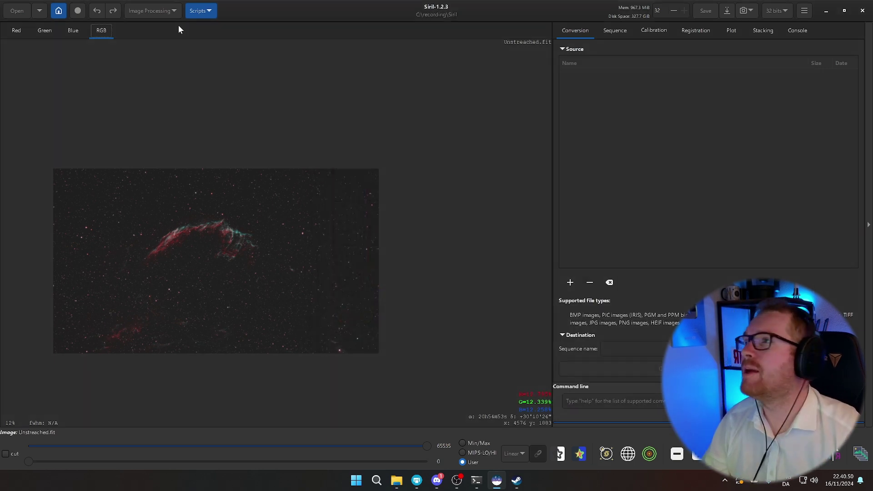
pyautogui.click(160, 11)
pyautogui.click(180, 61)
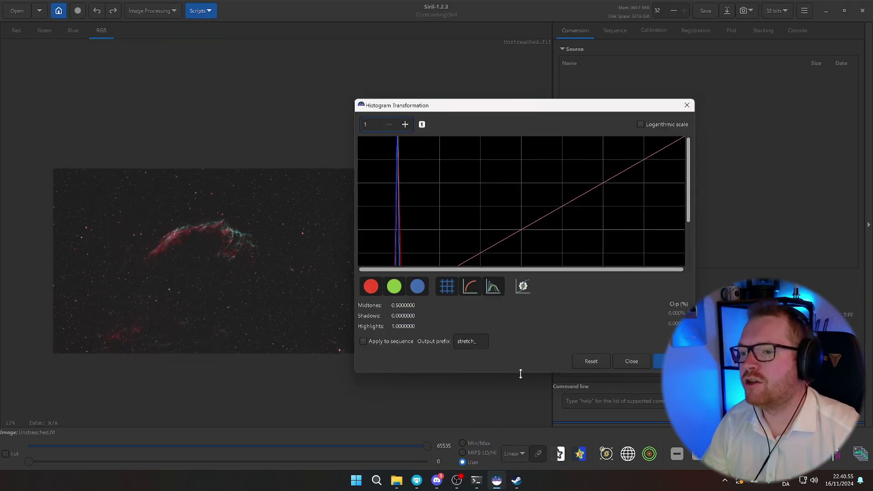
pyautogui.moveTo(521, 373); pyautogui.dragTo(514, 440)
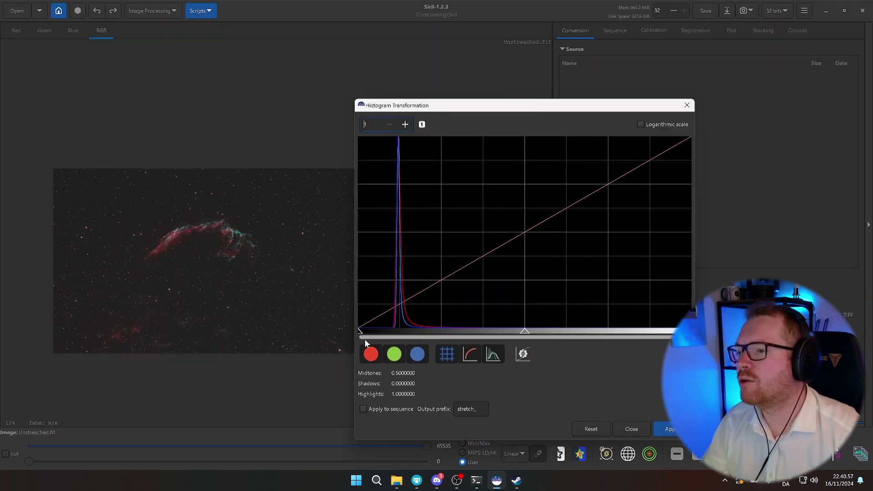
# Raise and fine-tune the shadows point, settling it at 0.0408719
pyautogui.moveTo(359, 334); pyautogui.dragTo(372, 335)
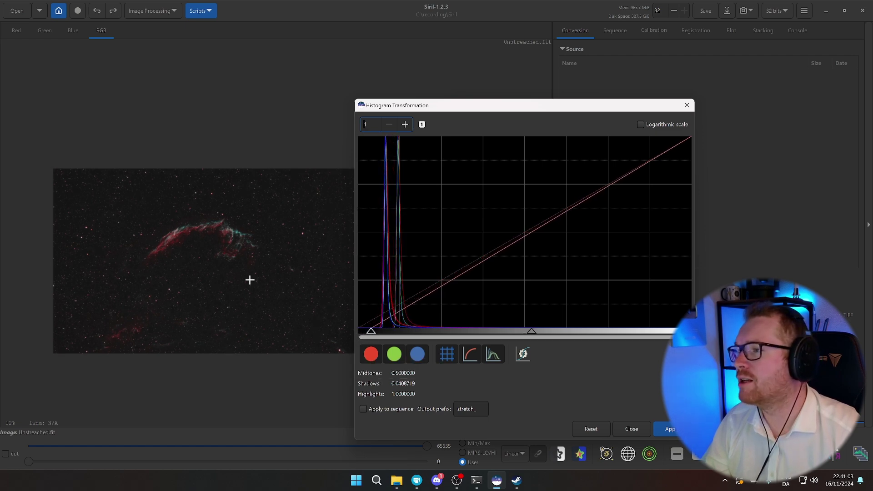
pyautogui.scroll(5, 191, 248)
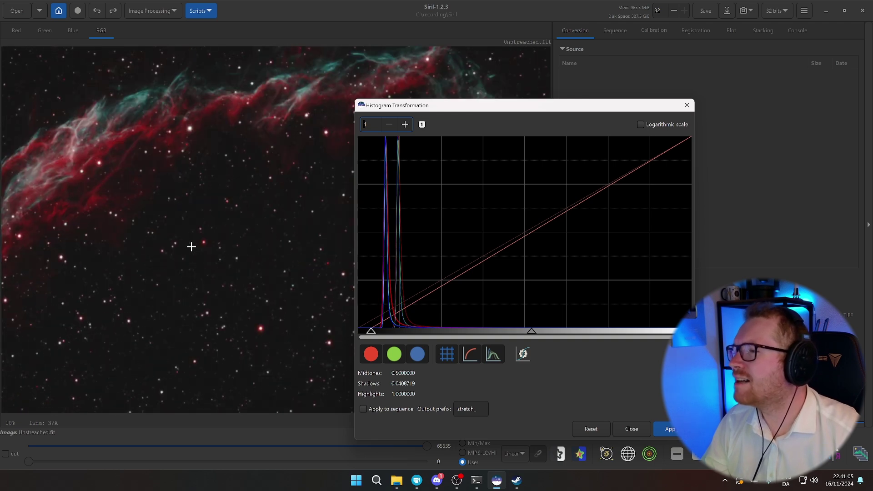
pyautogui.scroll(3, 270, 248)
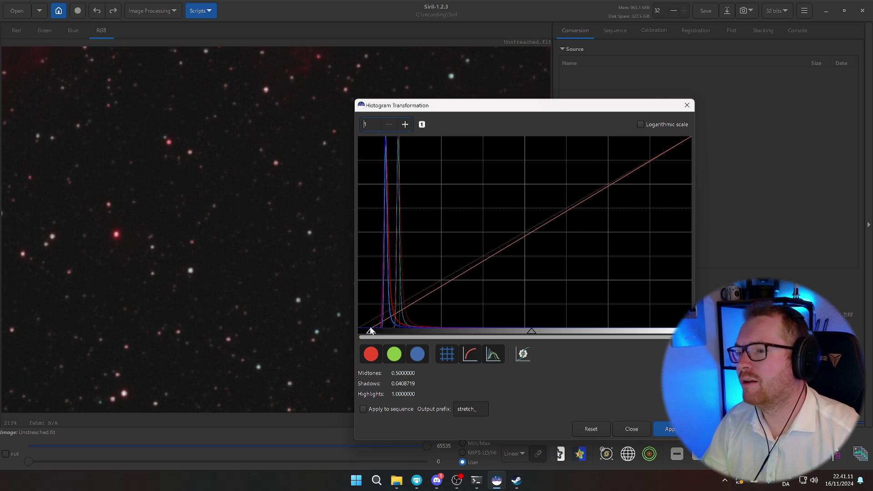
pyautogui.moveTo(370, 330); pyautogui.dragTo(322, 333)
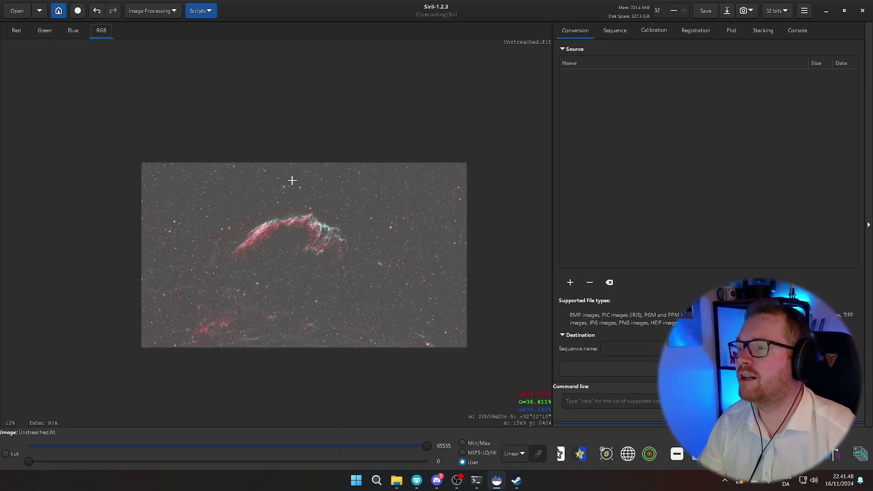
pyautogui.scroll(1, 309, 264)
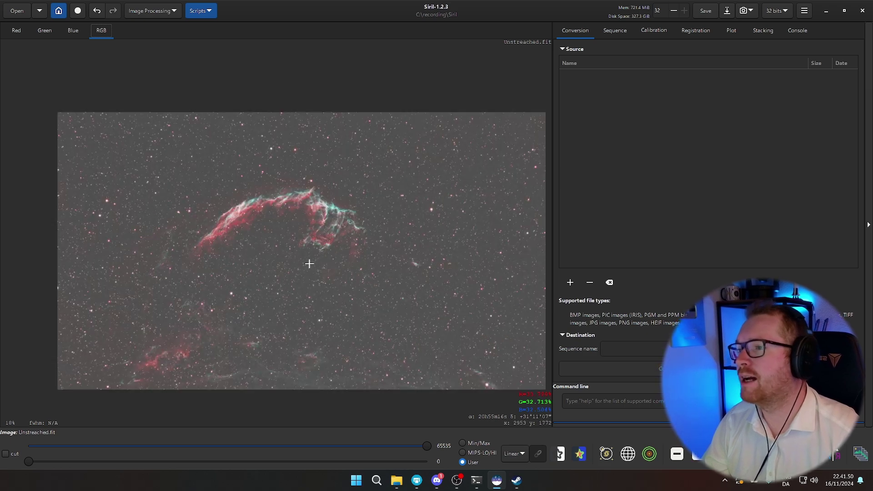
pyautogui.scroll(1, 302, 257)
pyautogui.scroll(-1, 290, 245)
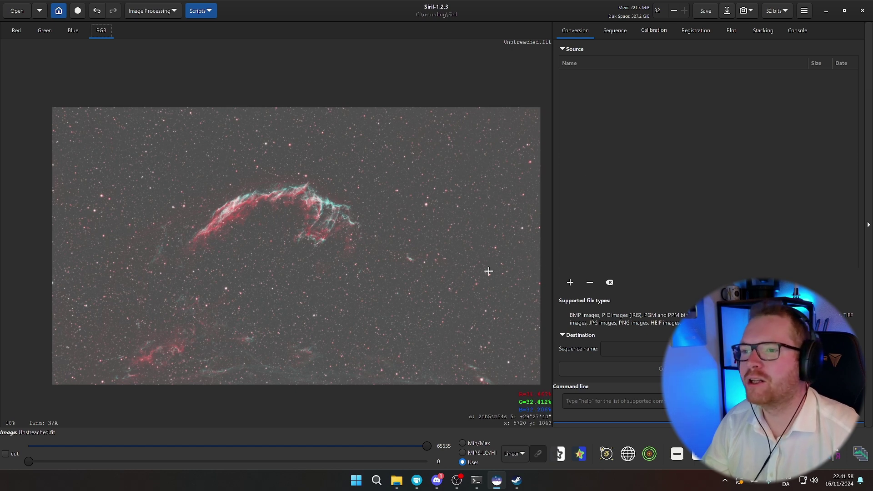
pyautogui.scroll(7, 489, 271)
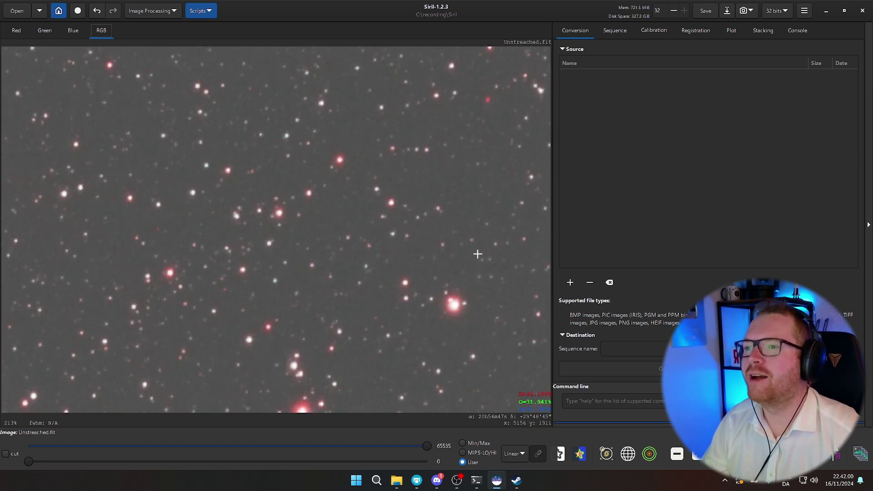
pyautogui.scroll(1, 466, 236)
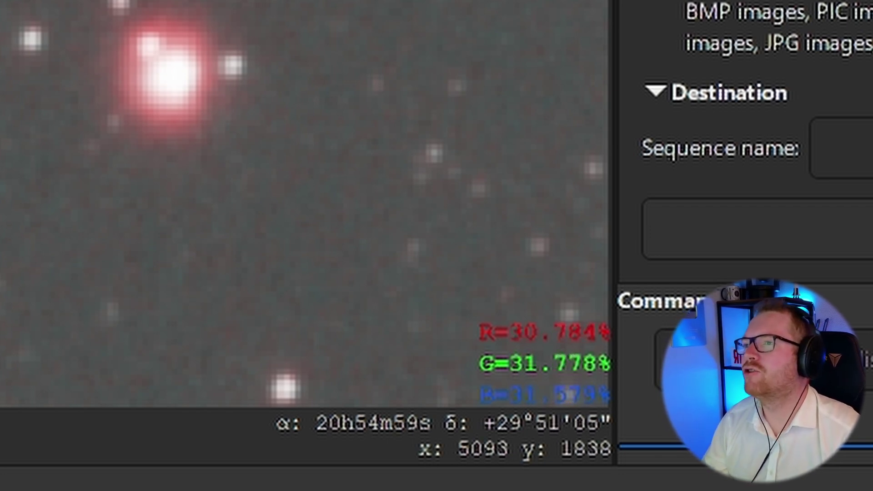
pyautogui.click(152, 11)
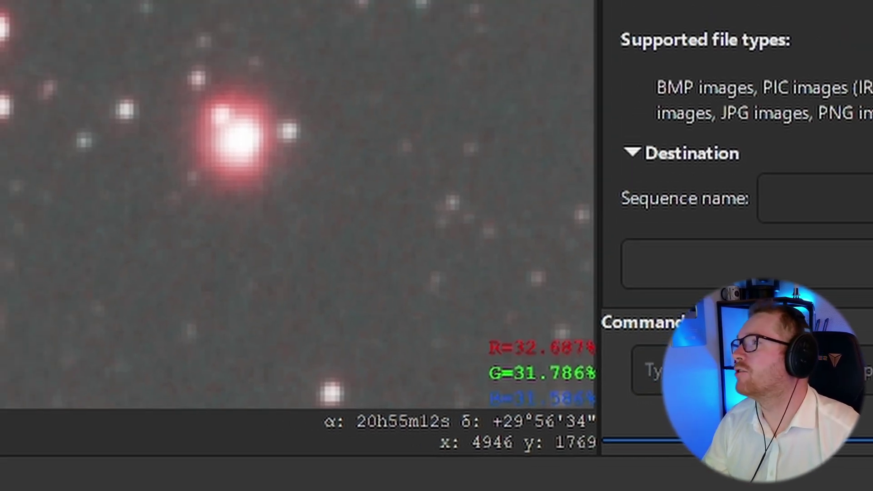
# In Histogram Transformation, push the shadows point up to about 0.2016 and apply it
pyautogui.click(124, 61)
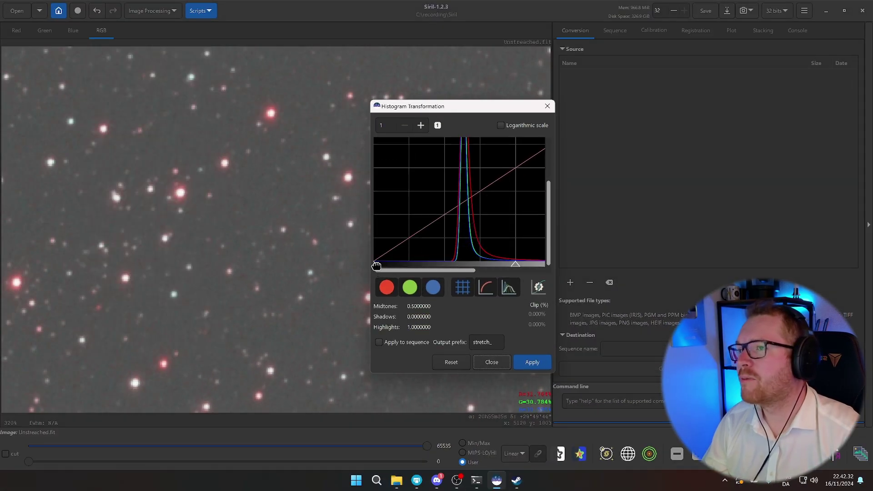
pyautogui.moveTo(377, 264); pyautogui.dragTo(408, 265)
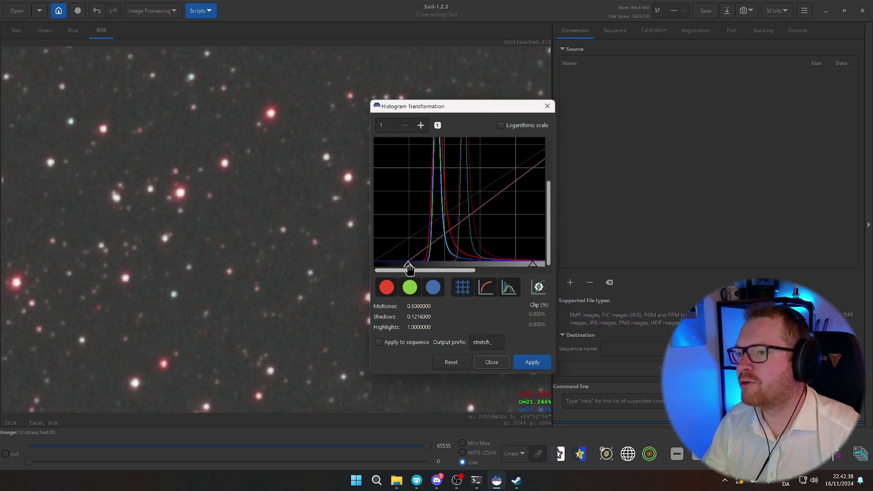
pyautogui.moveTo(408, 266); pyautogui.dragTo(432, 272)
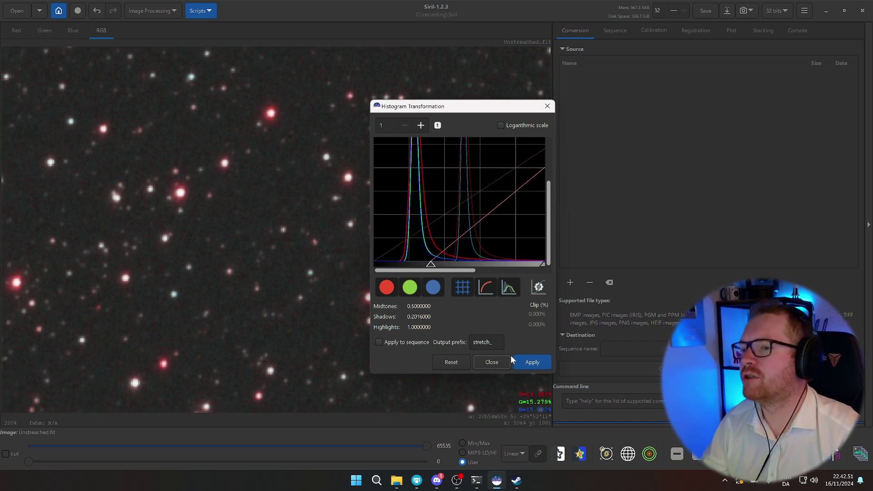
pyautogui.click(533, 363)
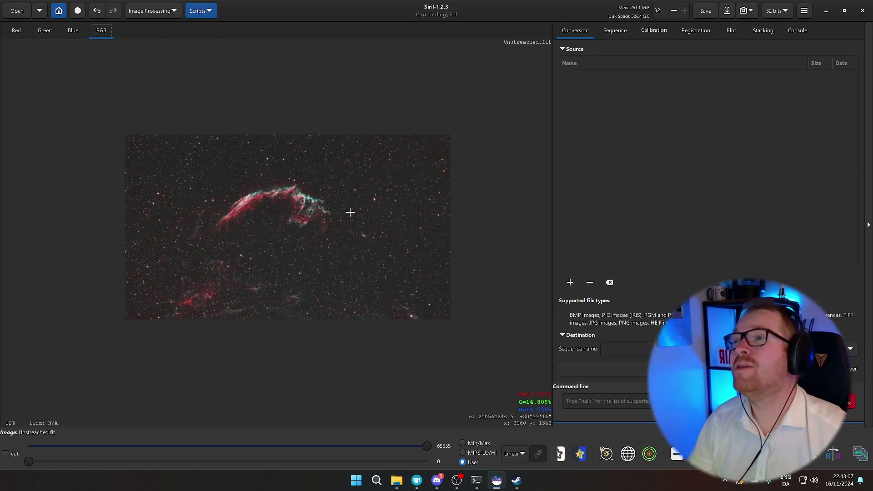
# Zoom in to inspect the image, then bring up Histogram Transformation again
pyautogui.scroll(8, 328, 206)
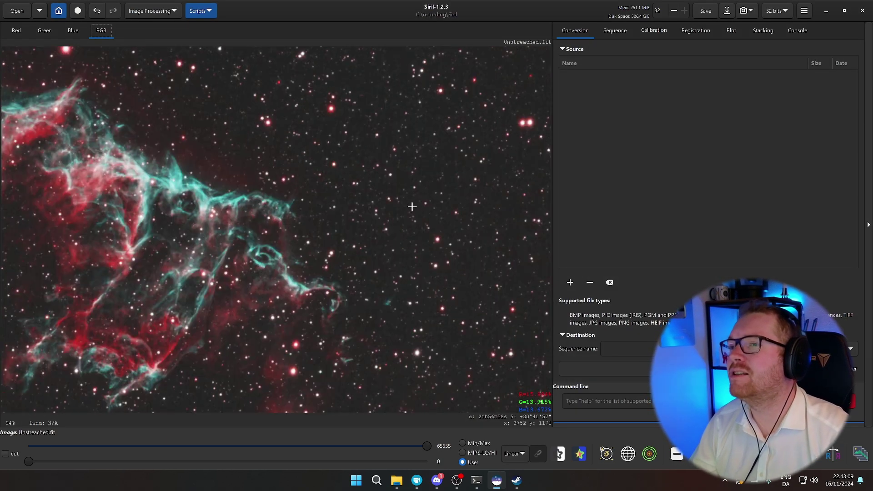
pyautogui.scroll(-2, 430, 213)
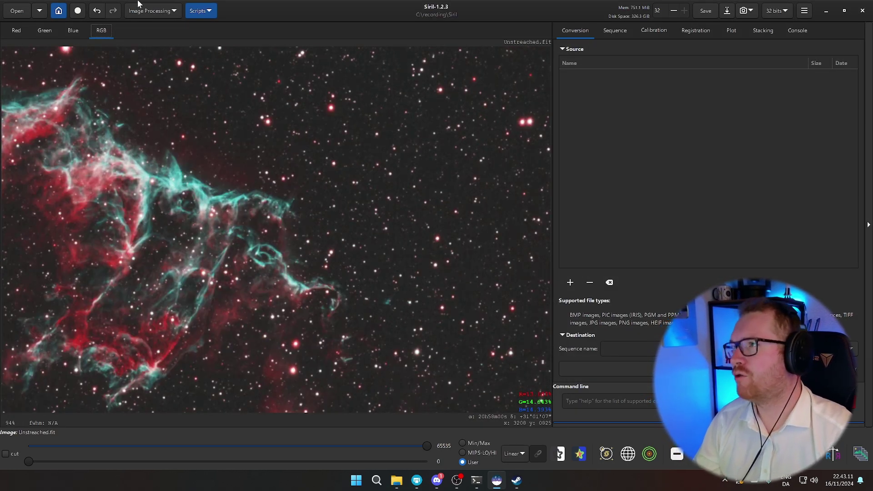
pyautogui.click(141, 10)
pyautogui.click(141, 61)
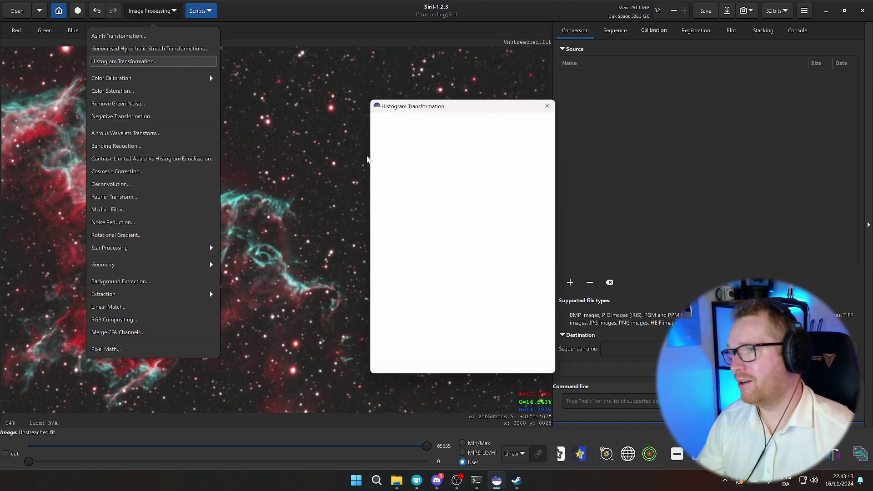
pyautogui.click(334, 209)
# Preview shadows raised to 0.0816, checking the darker sky background up close
pyautogui.scroll(-6, 334, 209)
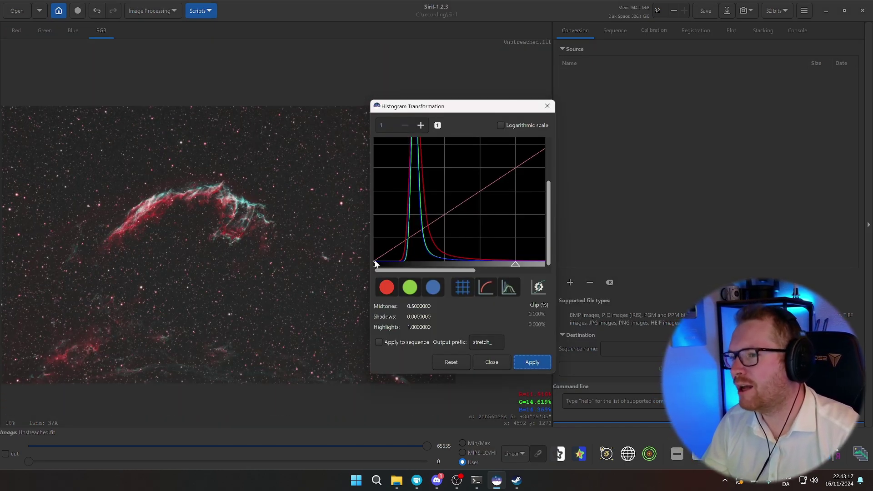
pyautogui.moveTo(375, 267); pyautogui.dragTo(397, 268)
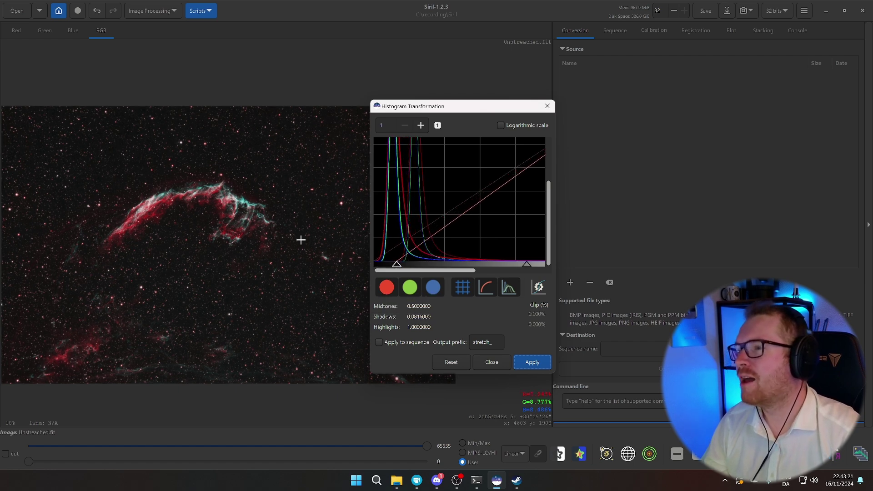
pyautogui.scroll(2, 212, 209)
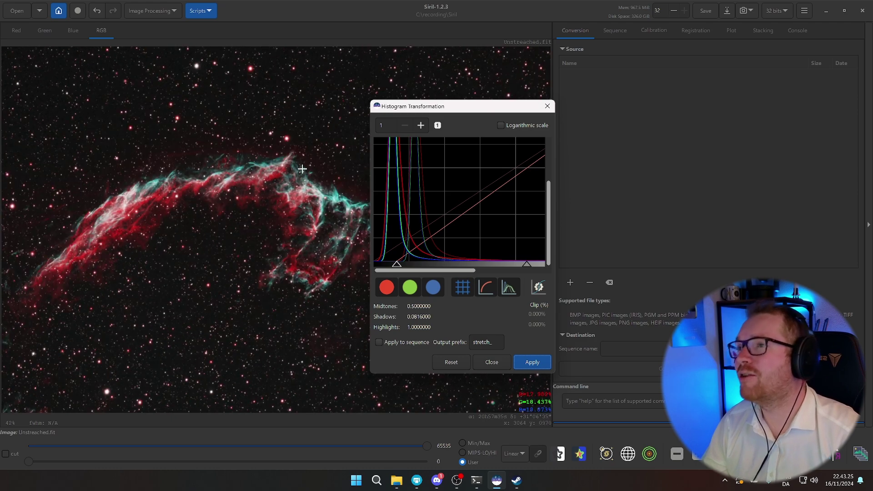
pyautogui.scroll(4, 303, 163)
pyautogui.scroll(-6, 294, 159)
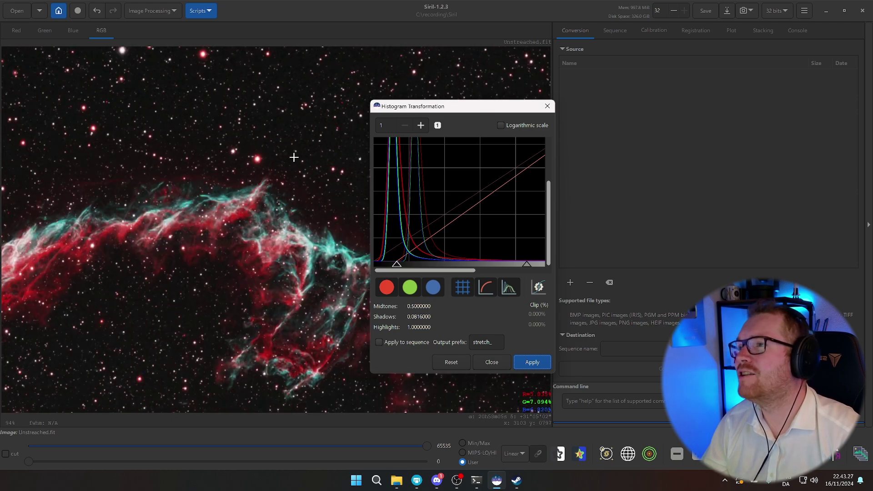
pyautogui.scroll(-4, 159, 240)
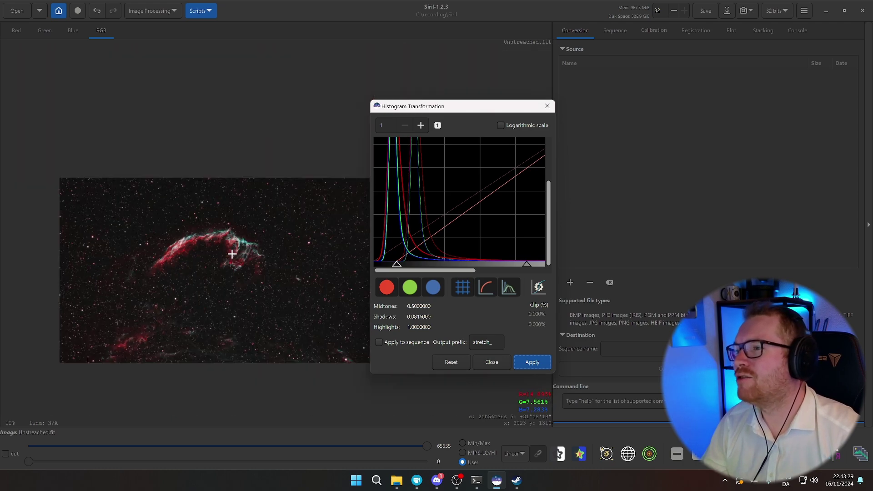